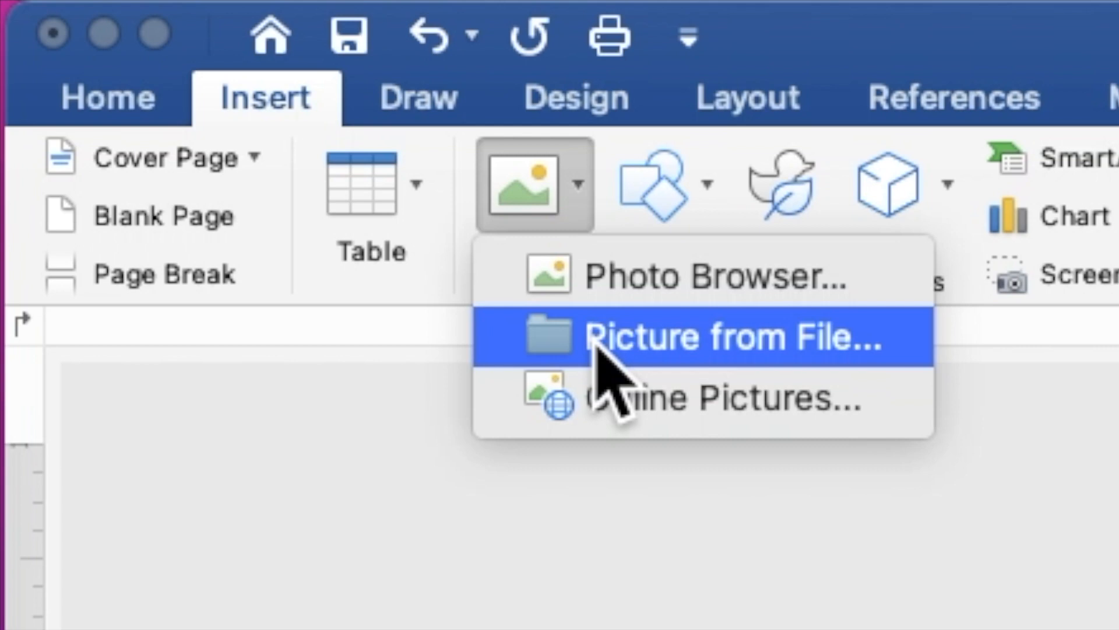
Insert the picture PEACH FLOWERS IN GREEN BACKGROUND.jpg from file onto the page.
click(597, 344)
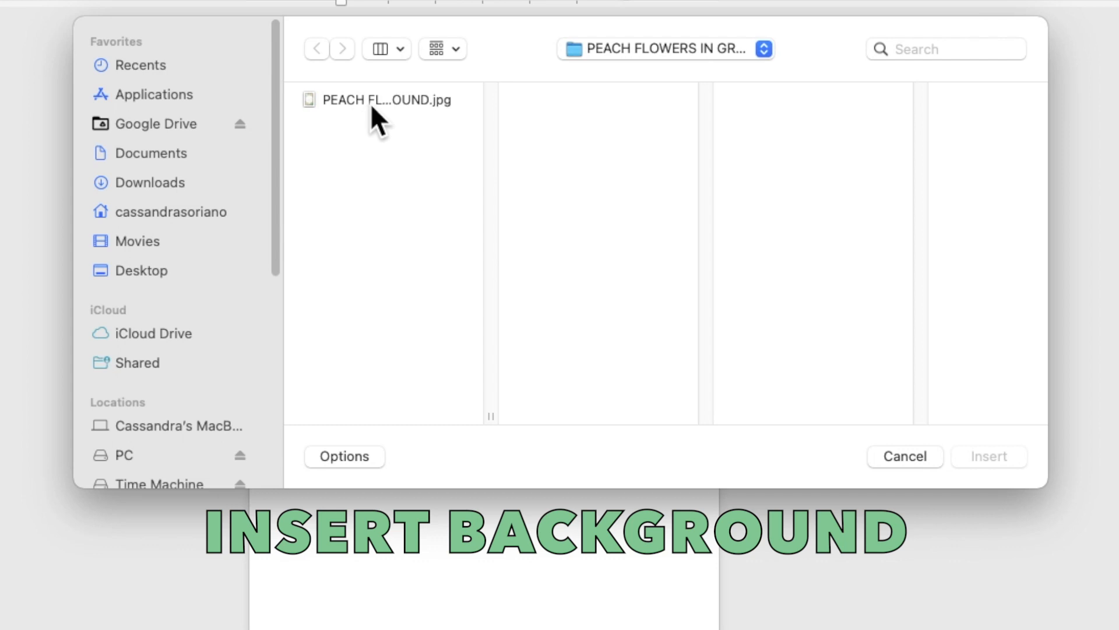
click(370, 103)
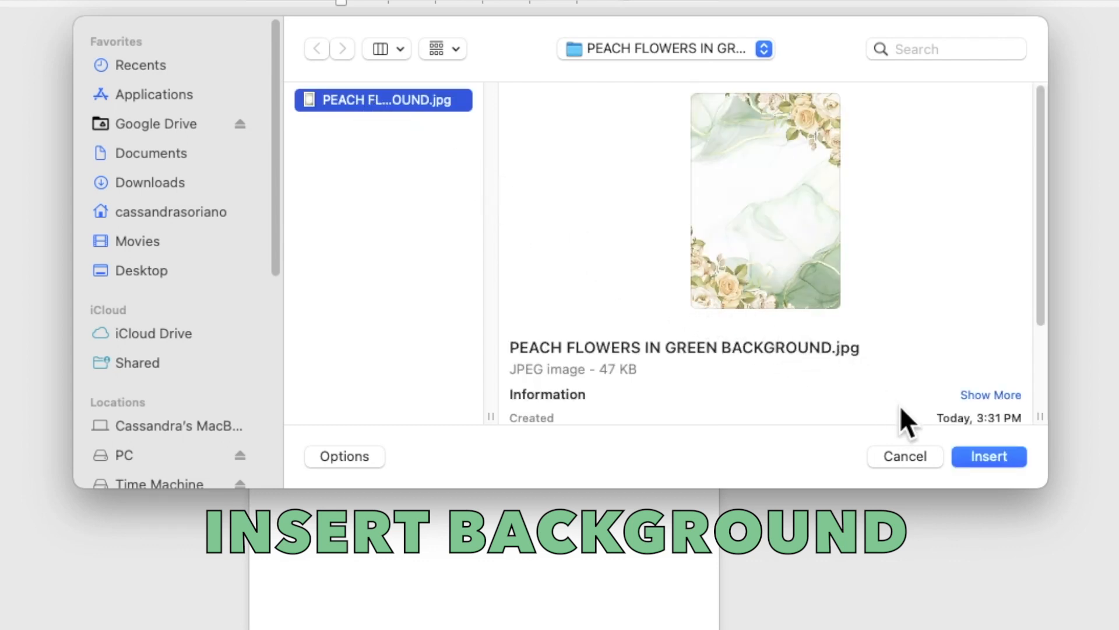
click(966, 451)
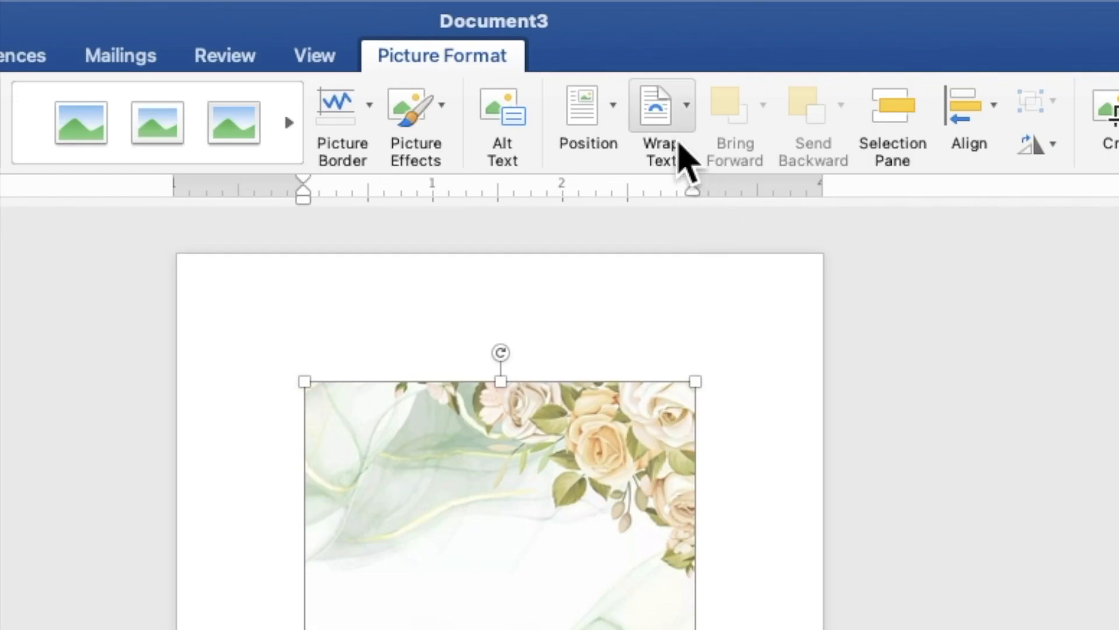
Set the peach flowers picture behind text and enlarge it to 7.19" by 5" to fill the page.
click(673, 114)
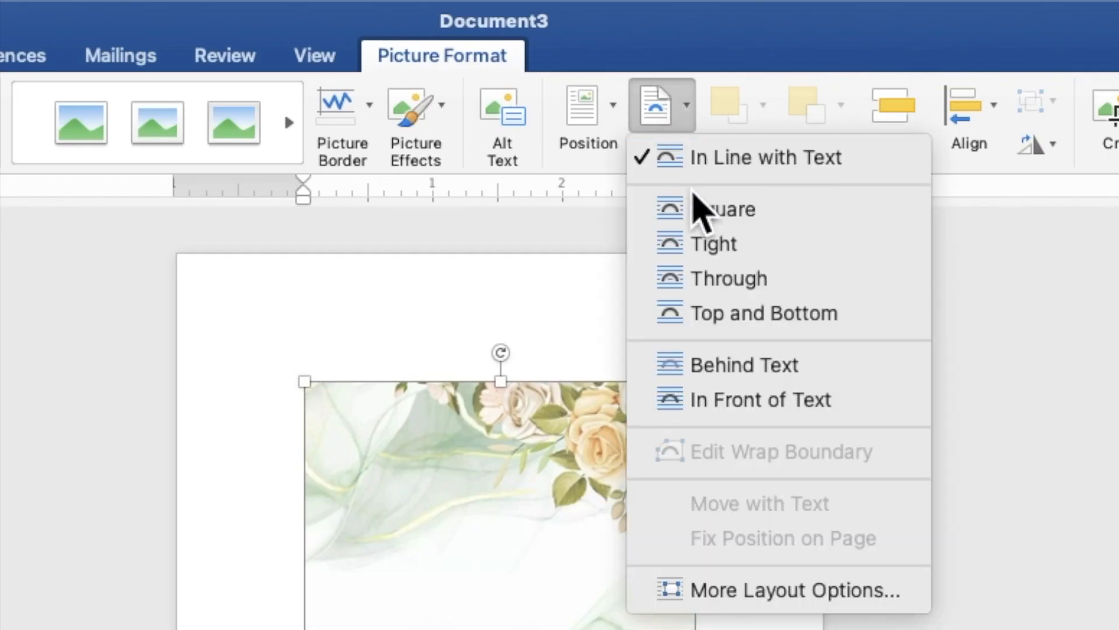
click(732, 368)
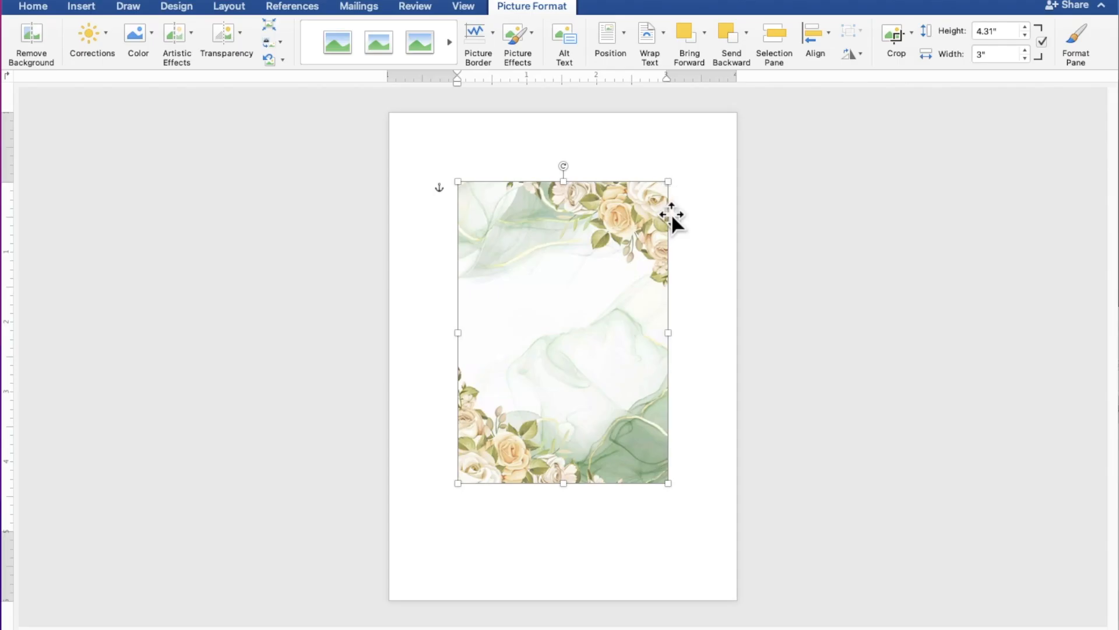
drag(603, 288, 535, 223)
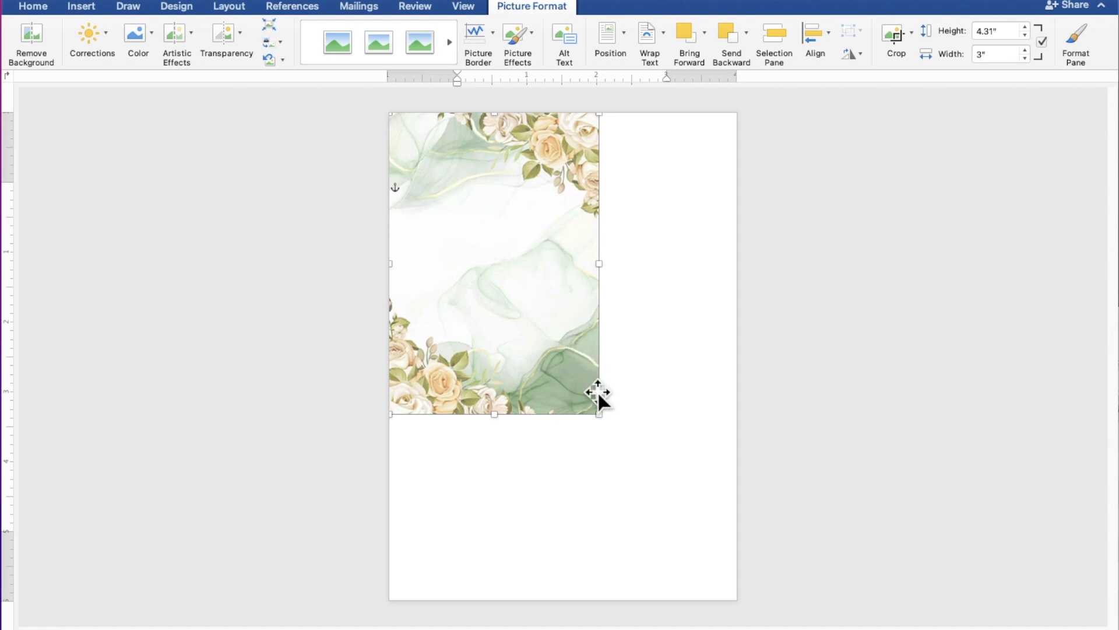
drag(601, 413, 738, 600)
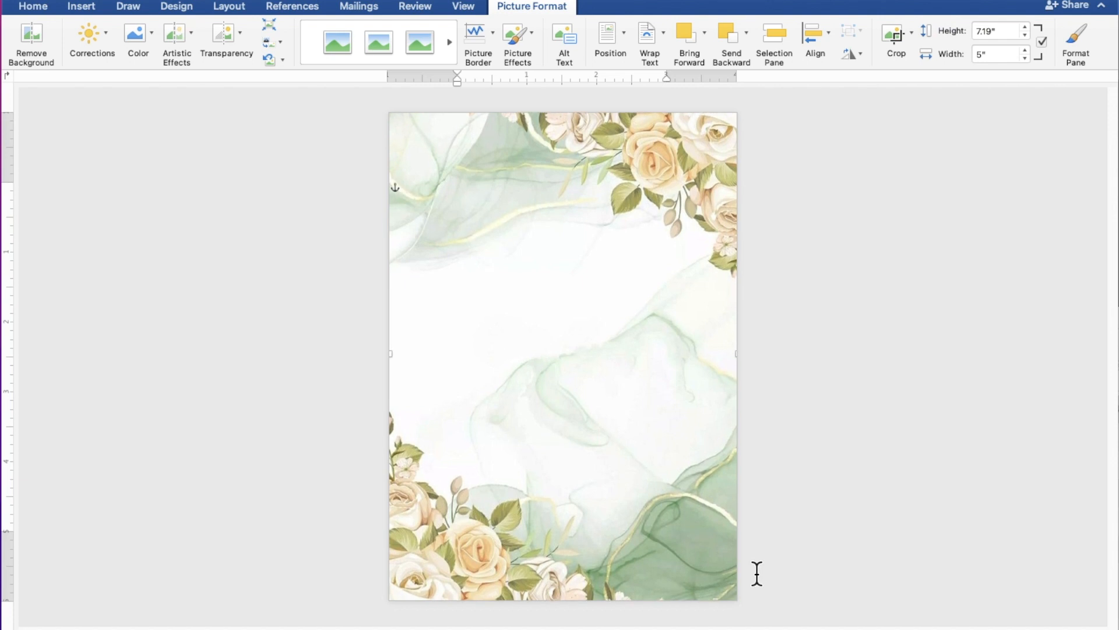
click(883, 454)
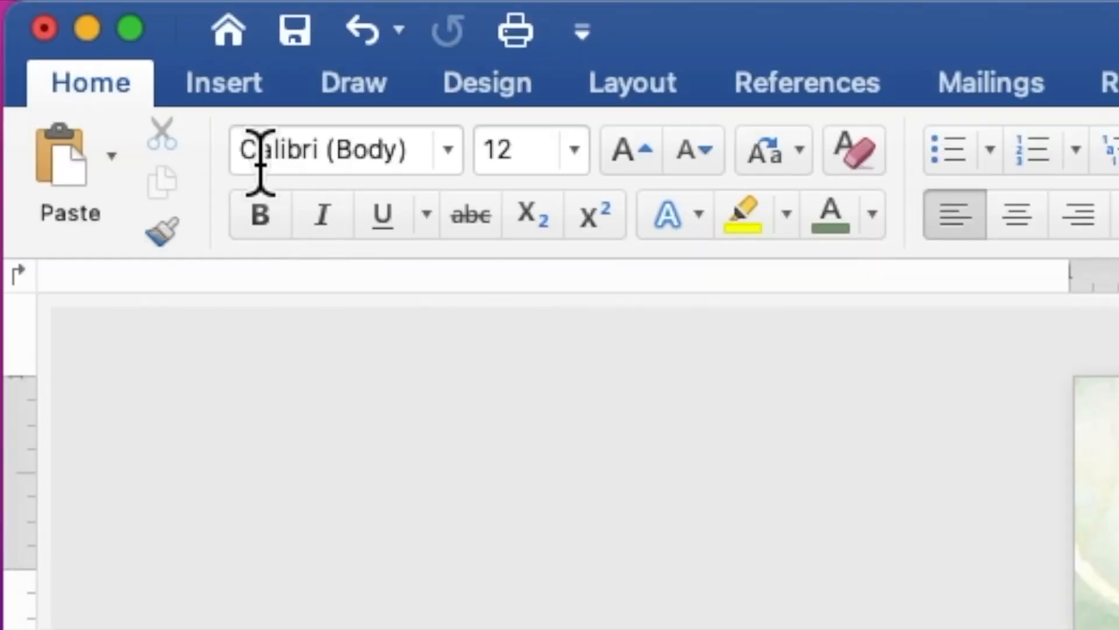
Draw a 4.5" by 4.23" rectangle across the centre of the floral page.
click(245, 85)
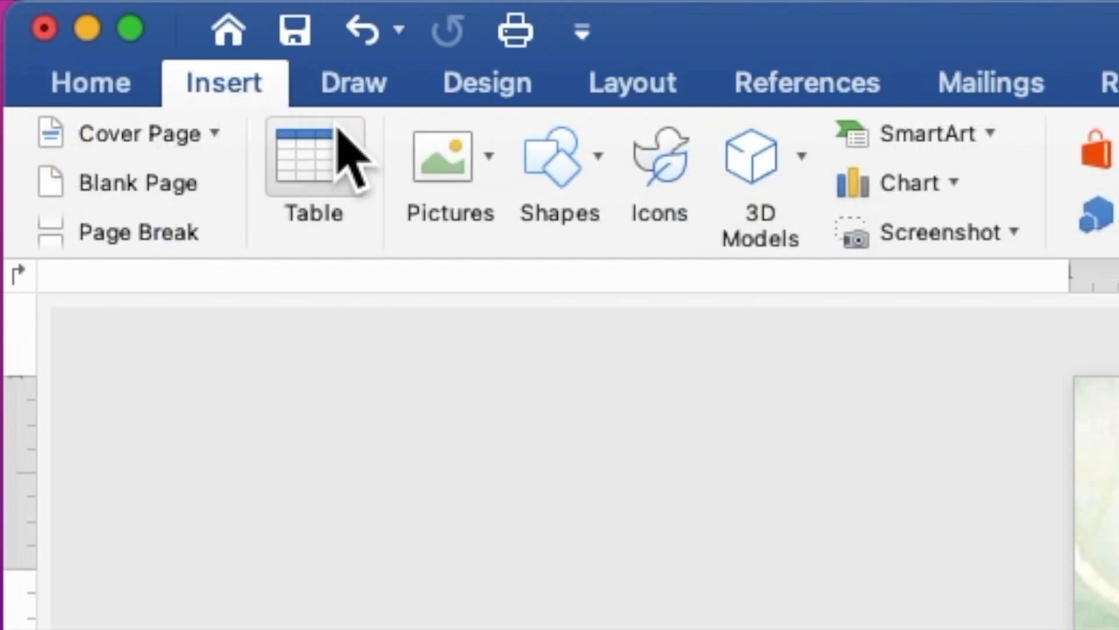
click(558, 157)
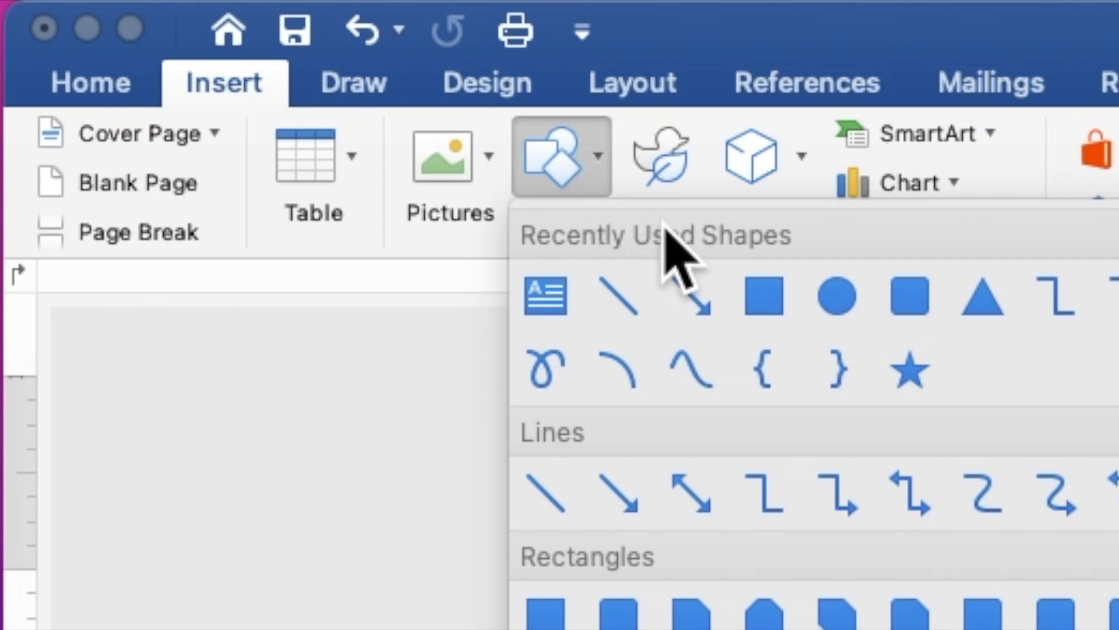
click(760, 303)
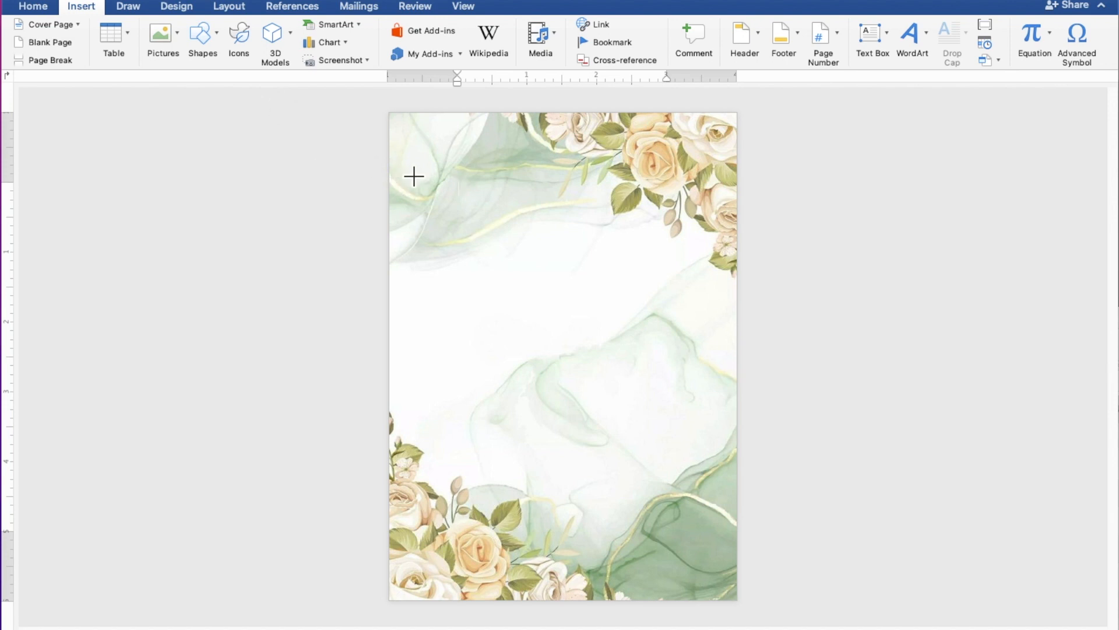
mouse_move(415, 176)
mouse_down()
mouse_move(514, 299)
mouse_move(600, 439)
mouse_move(653, 482)
mouse_move(710, 488)
mouse_up()
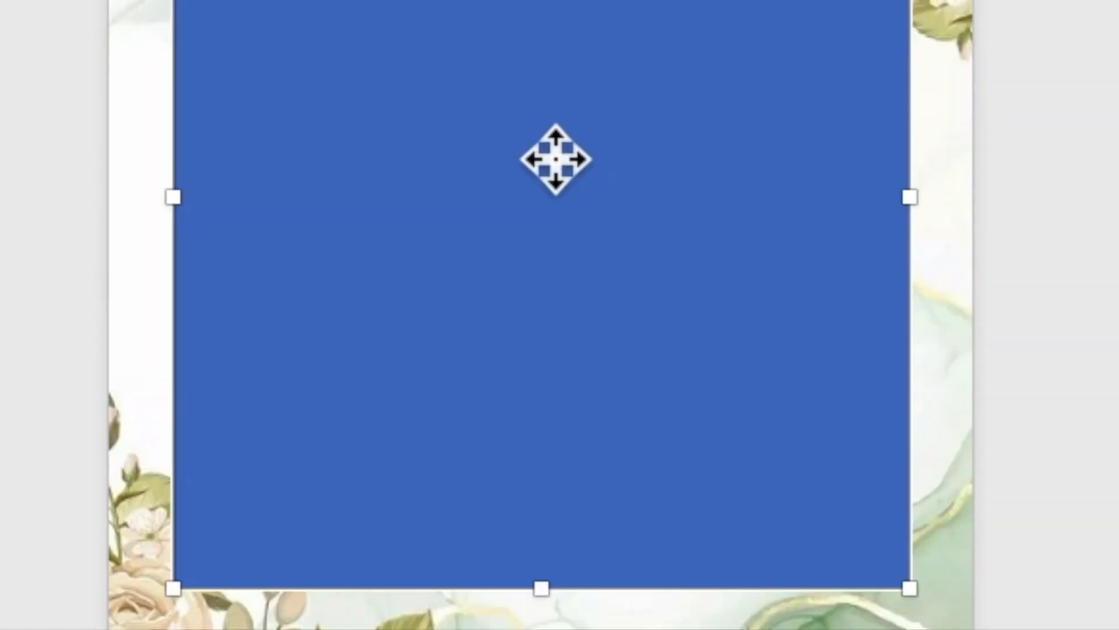
Add the text TOGETHER WITH THEIR FAMILY inside the rectangle, ending with a new line.
right_click(569, 317)
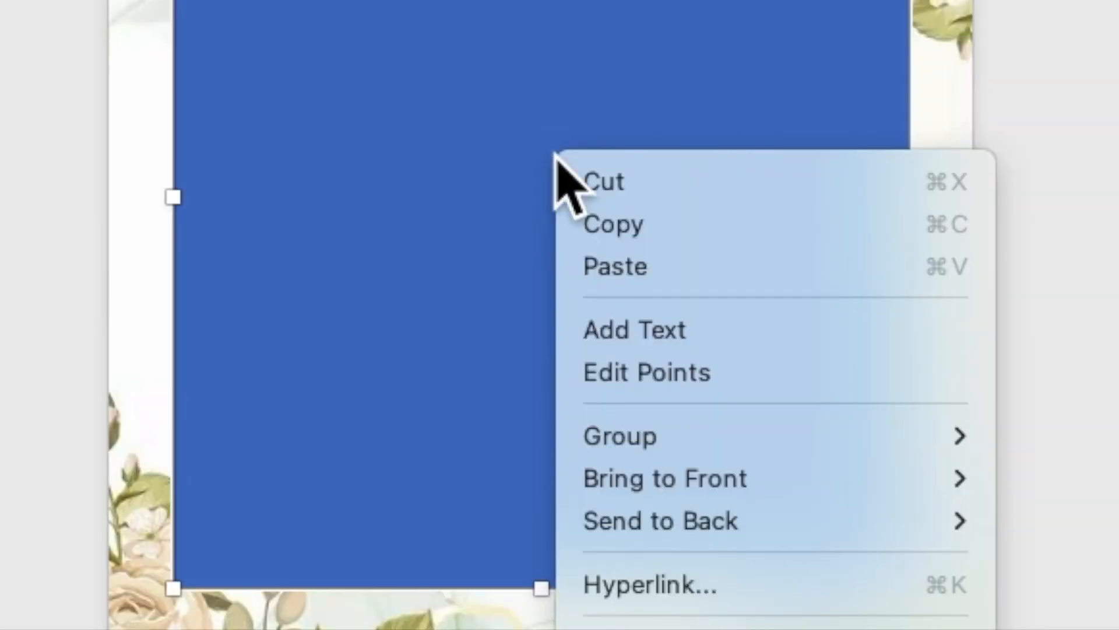
click(642, 328)
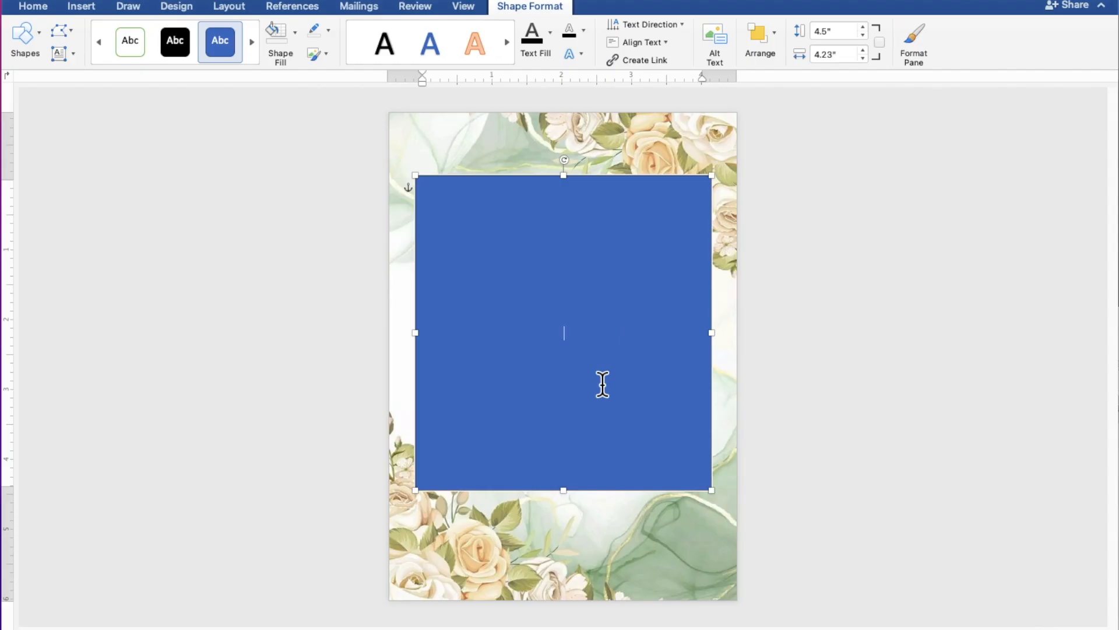
scroll(603, 385, up, 4)
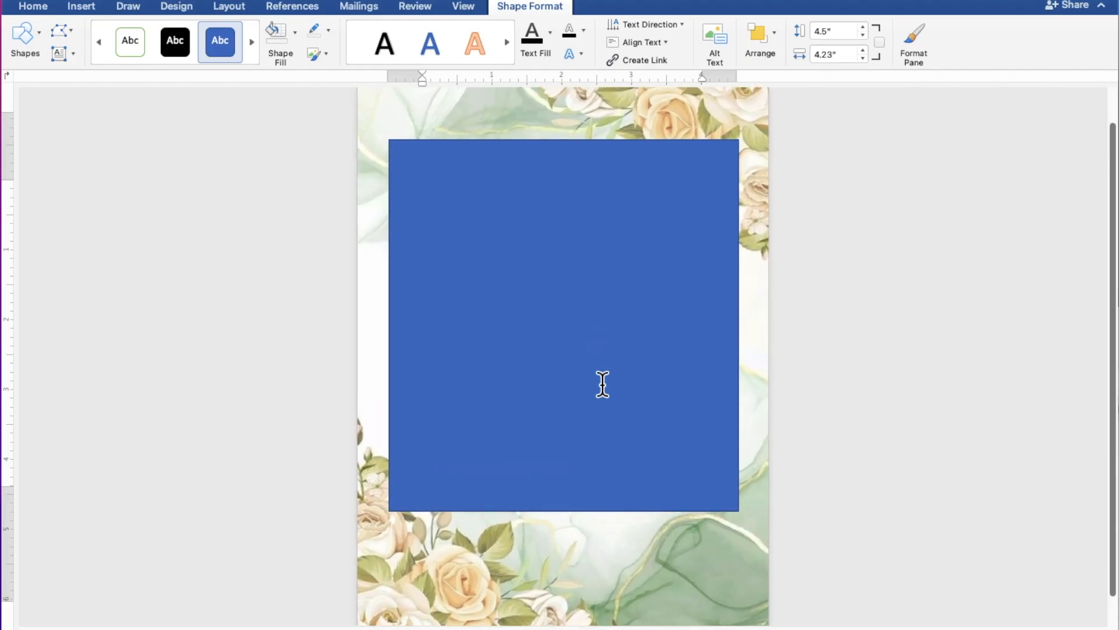
scroll(603, 385, up, 2)
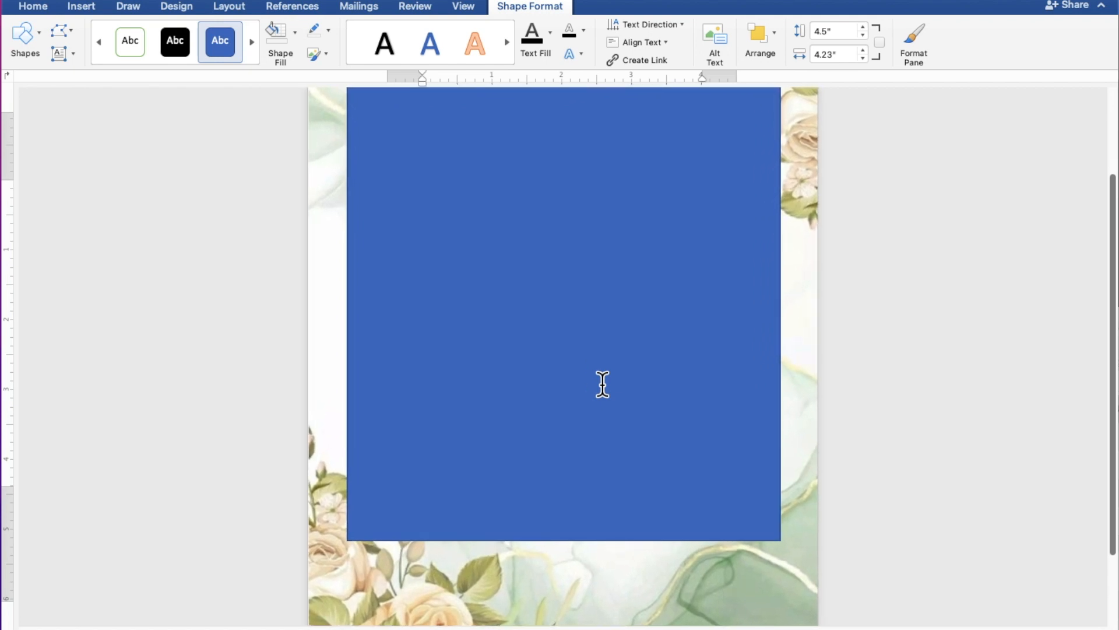
scroll(603, 385, up, 2)
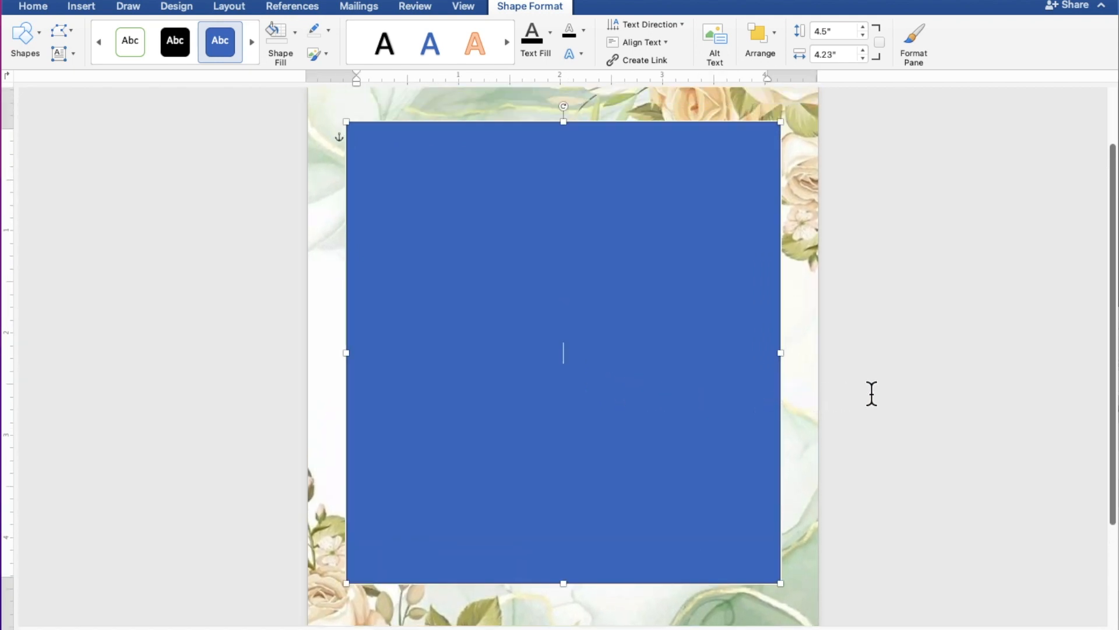
text(TOGETHER)
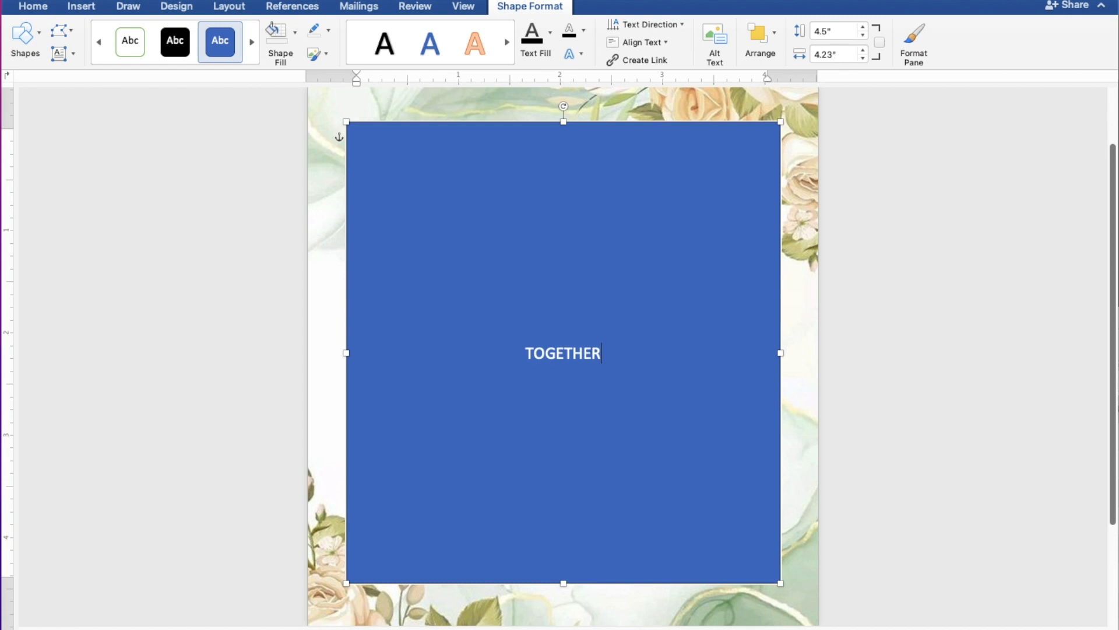
text( WITH)
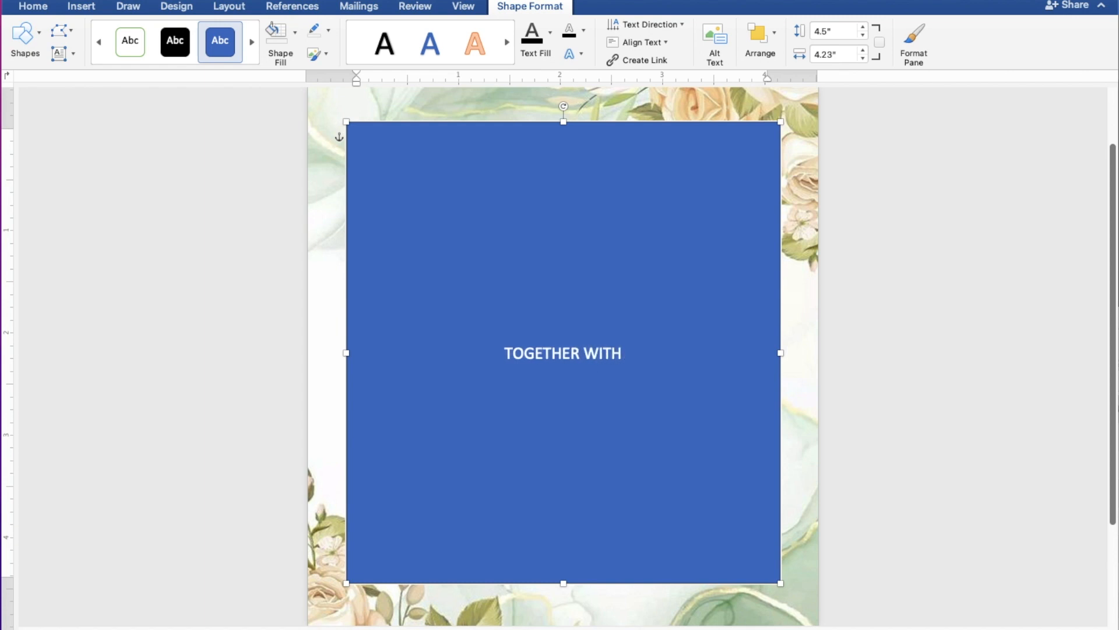
text( THE)
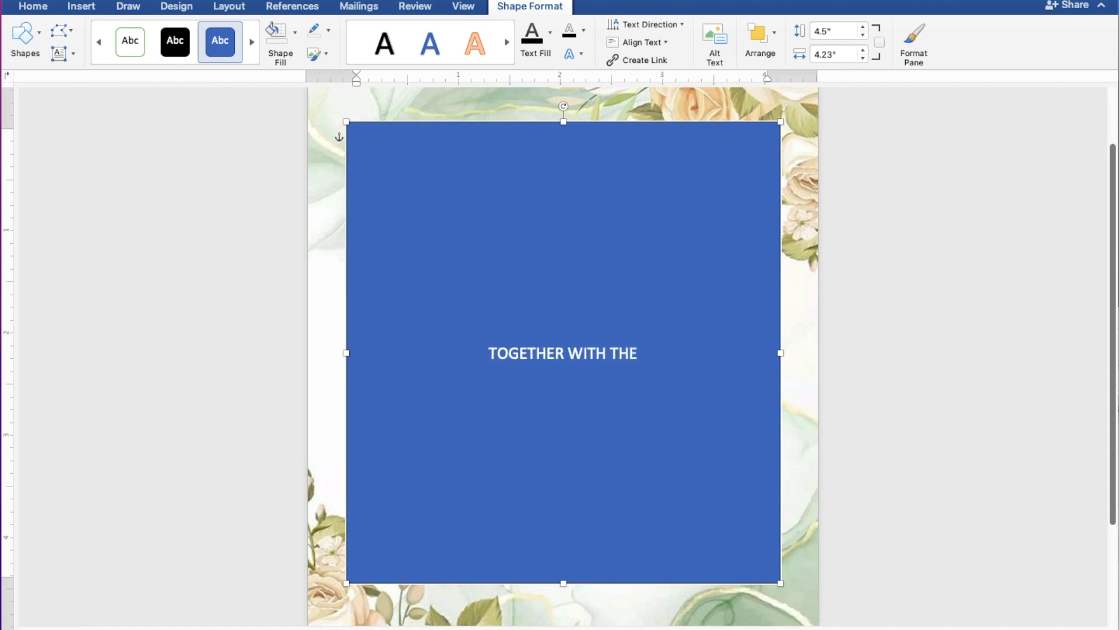
text(IR FA)
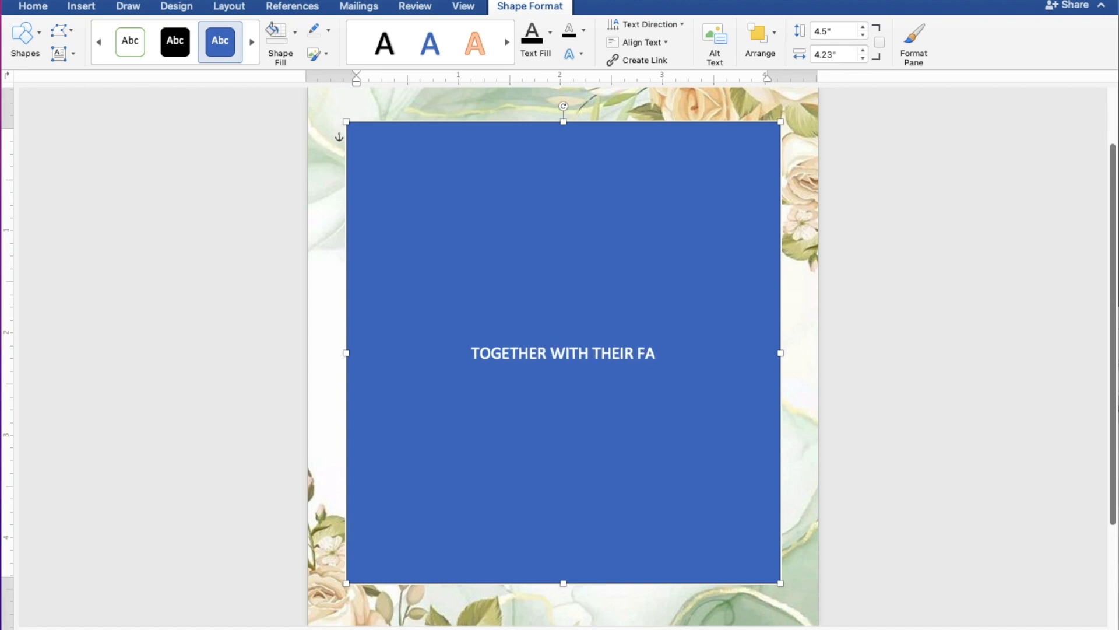
text(MILY)
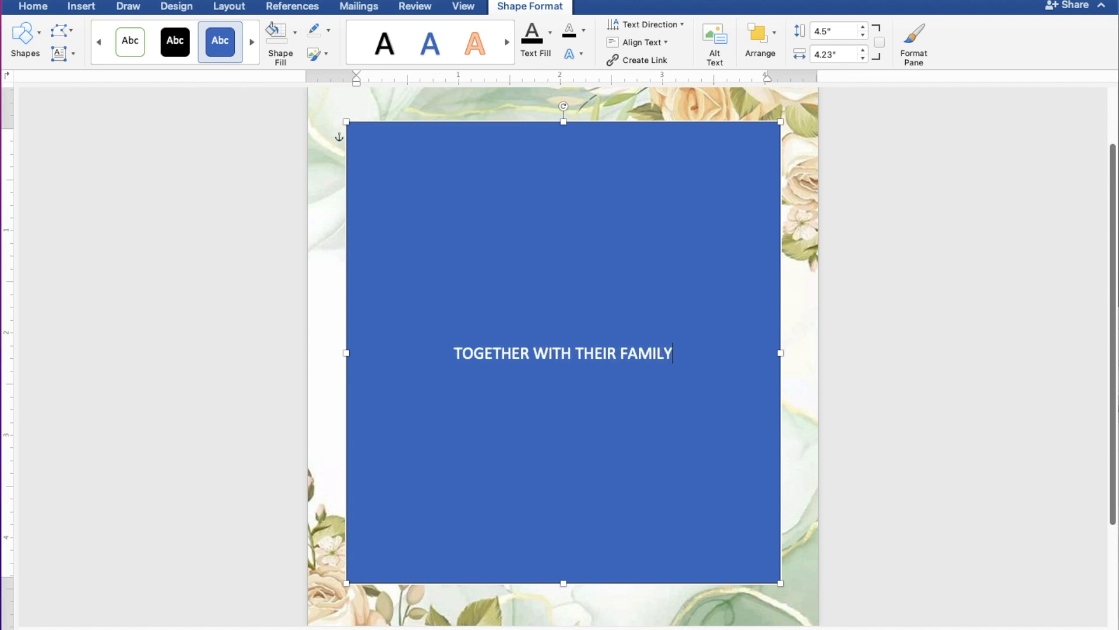
key(Return)
key(Return)
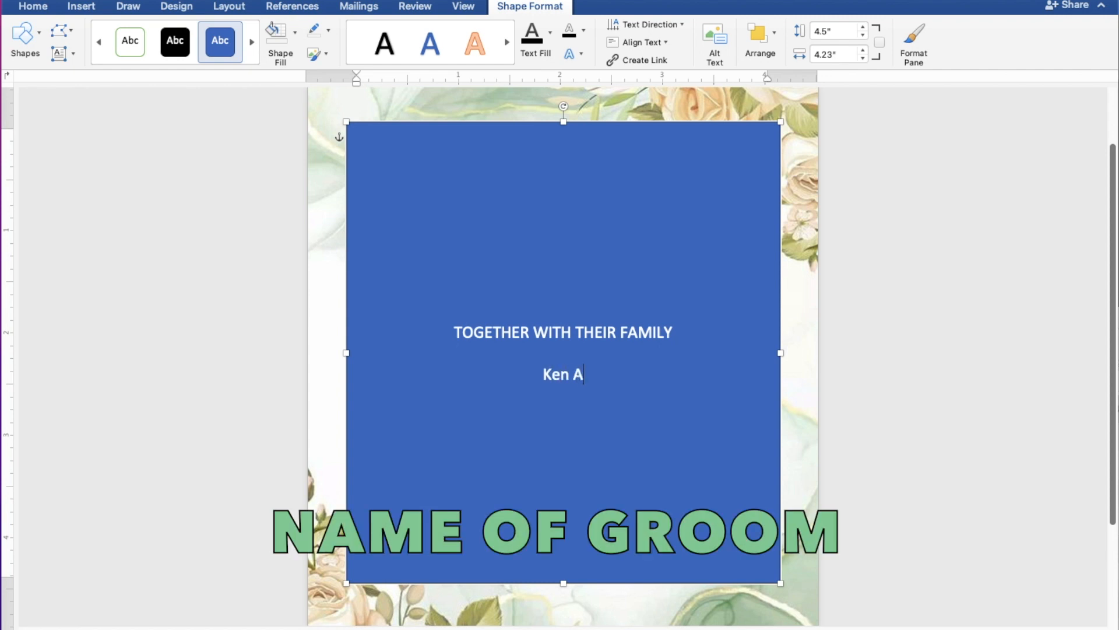
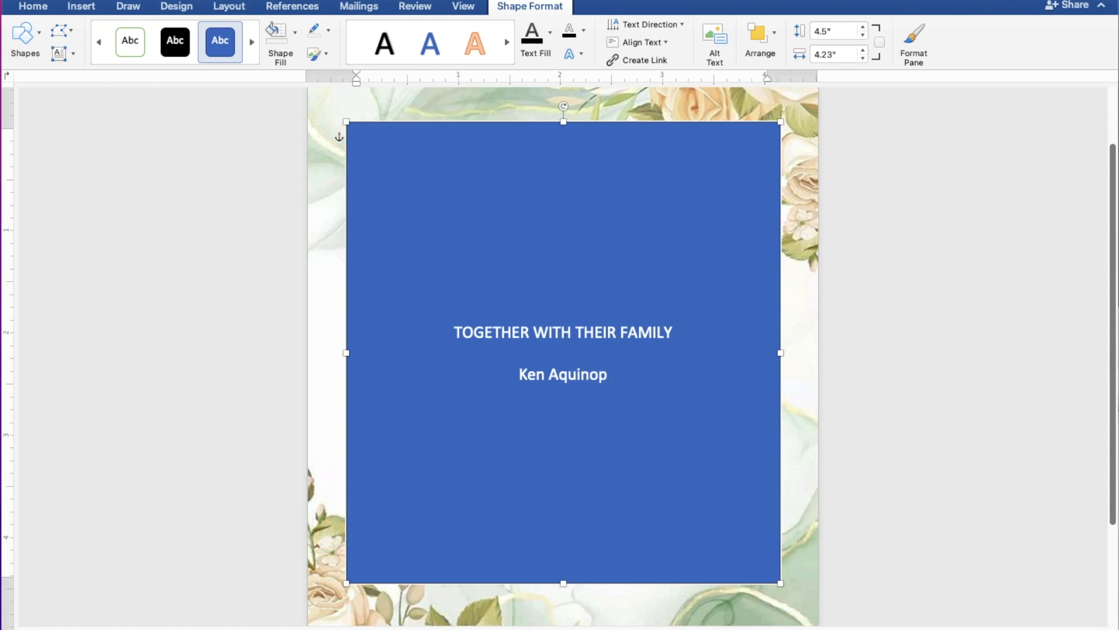
Type the groom's name, AND, and the bride's name on separate lines, then a blank line.
key(Return)
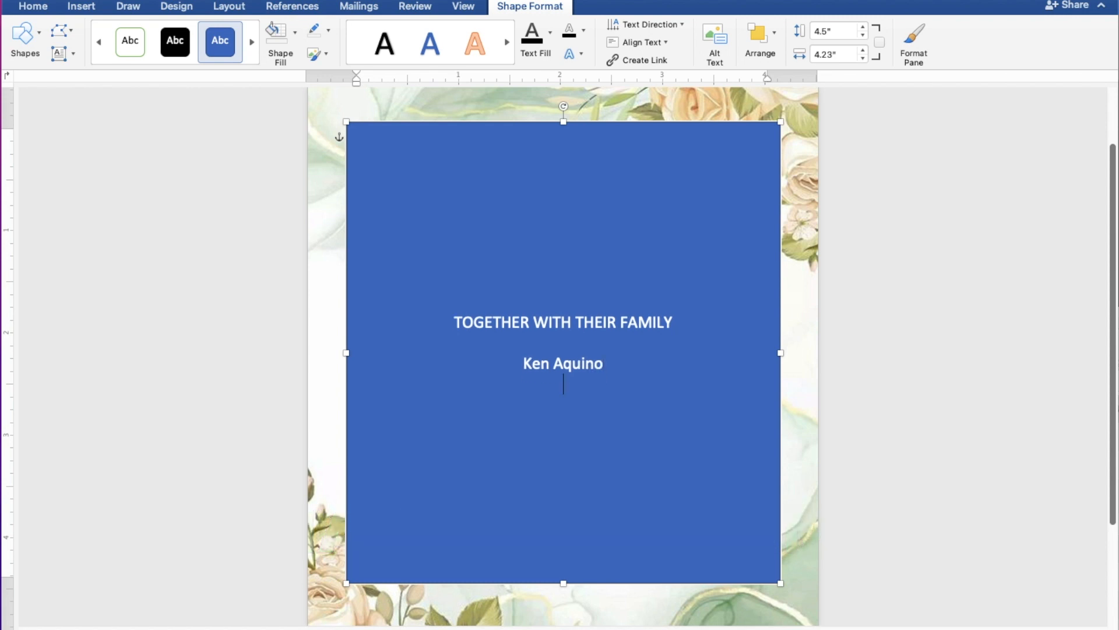
text(AND)
key(Return)
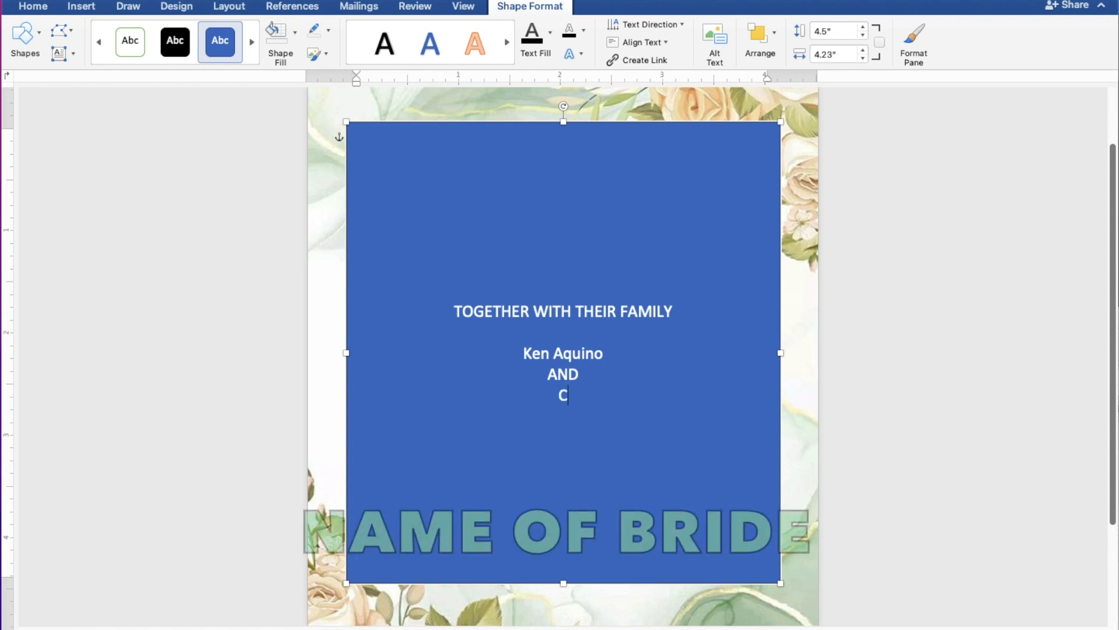
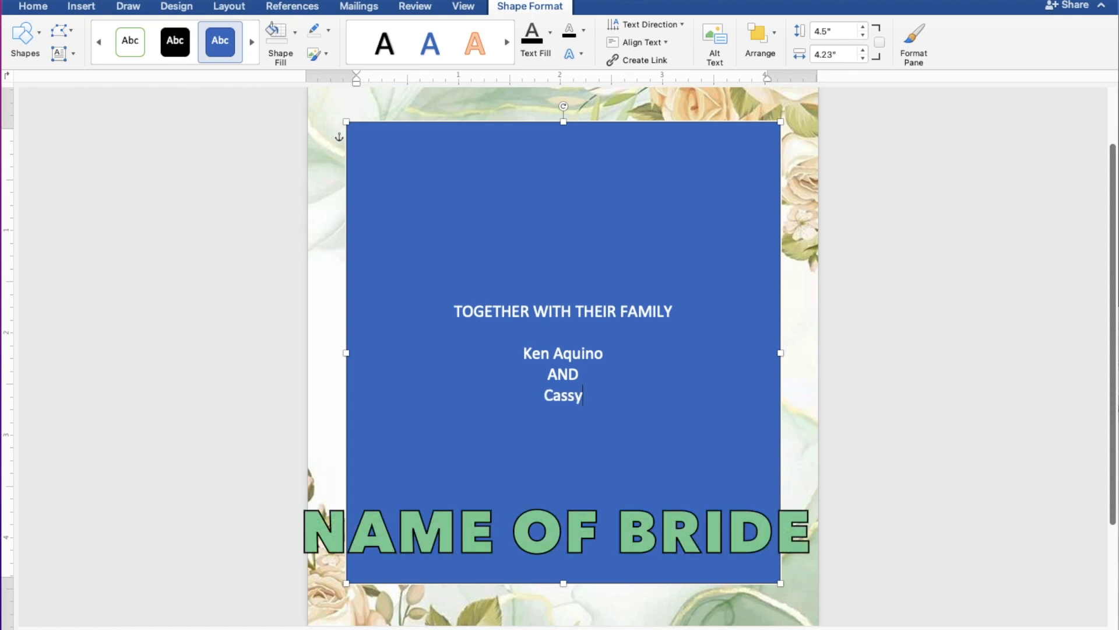
key(Return)
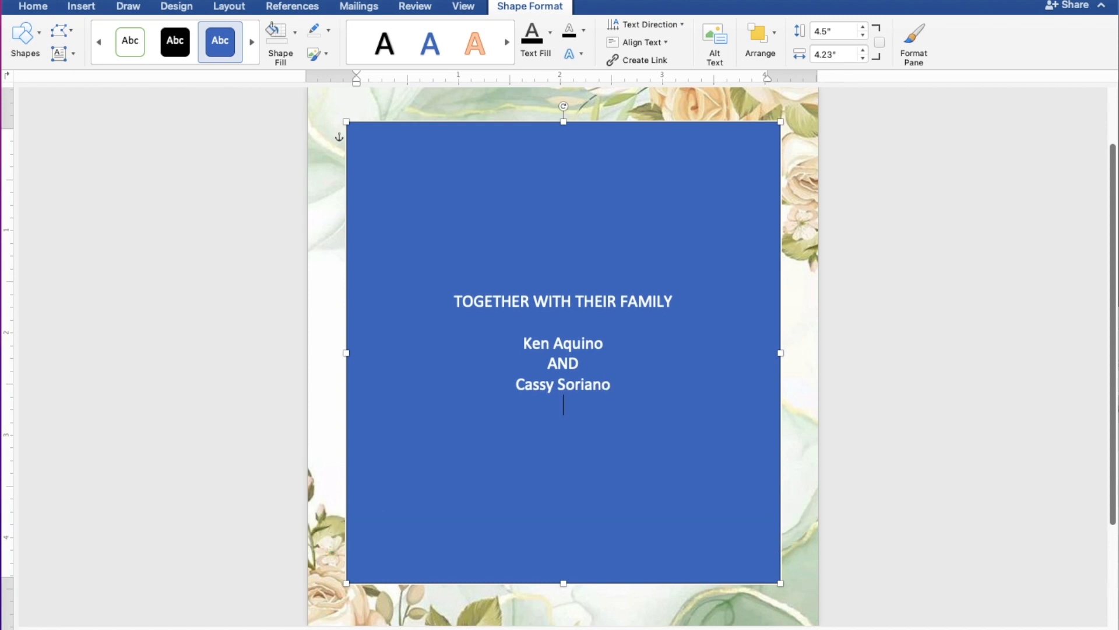
key(Return)
Add the lines REQUEST THE PLEASURE OF YOUR PRESENCE and AS THEY JOYFULLY UNITE IN MARRIAGE.
text(R)
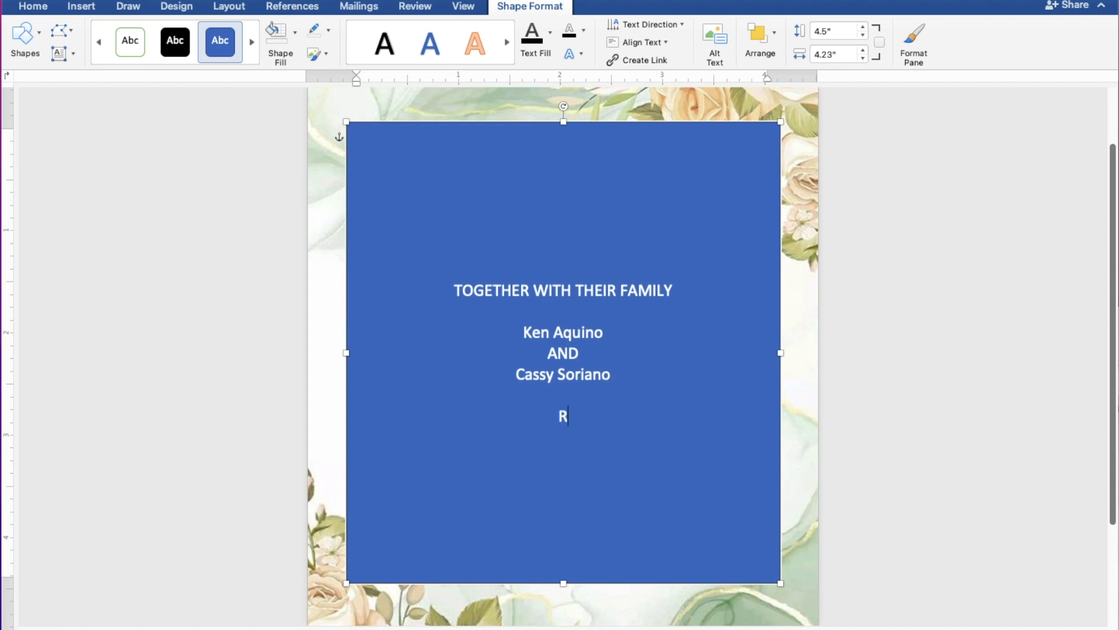
text(EQUEST T)
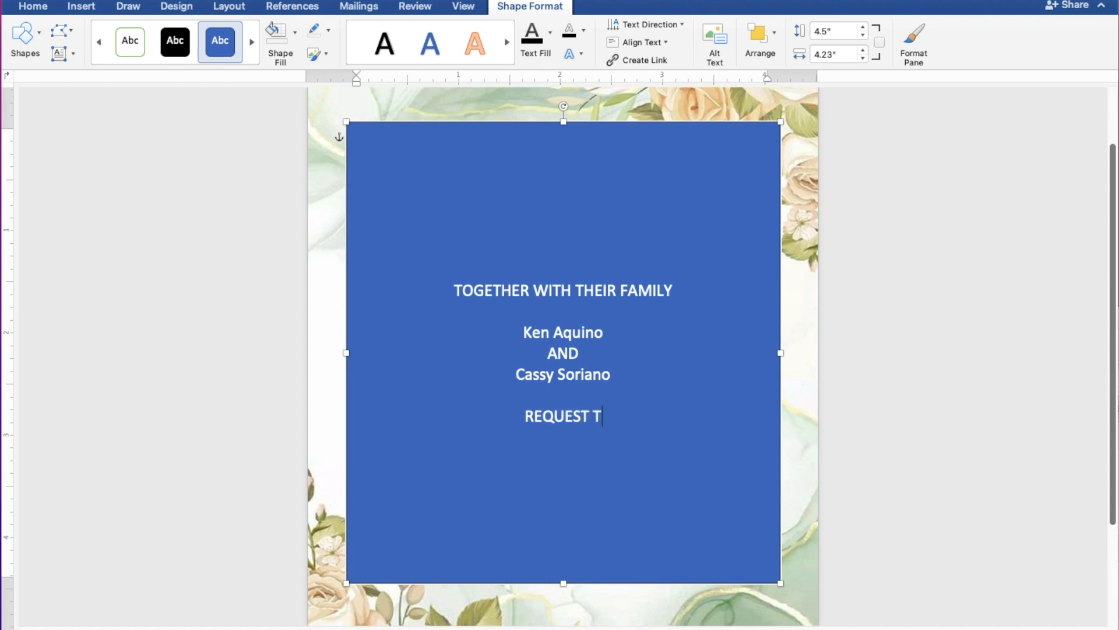
text(HE PL)
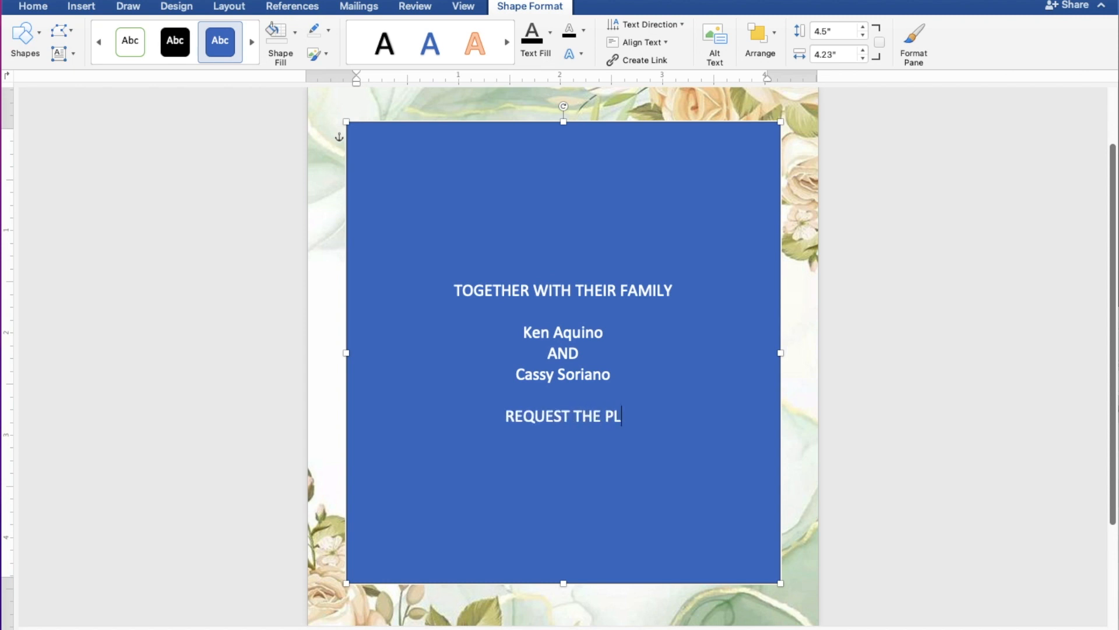
text(EASU)
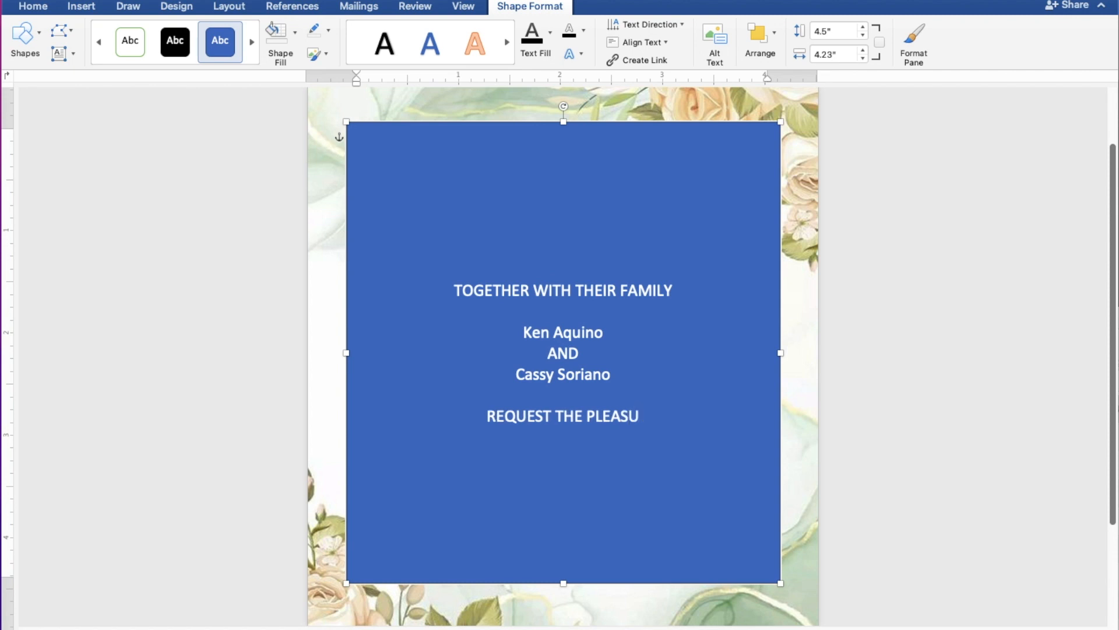
text(RE OF )
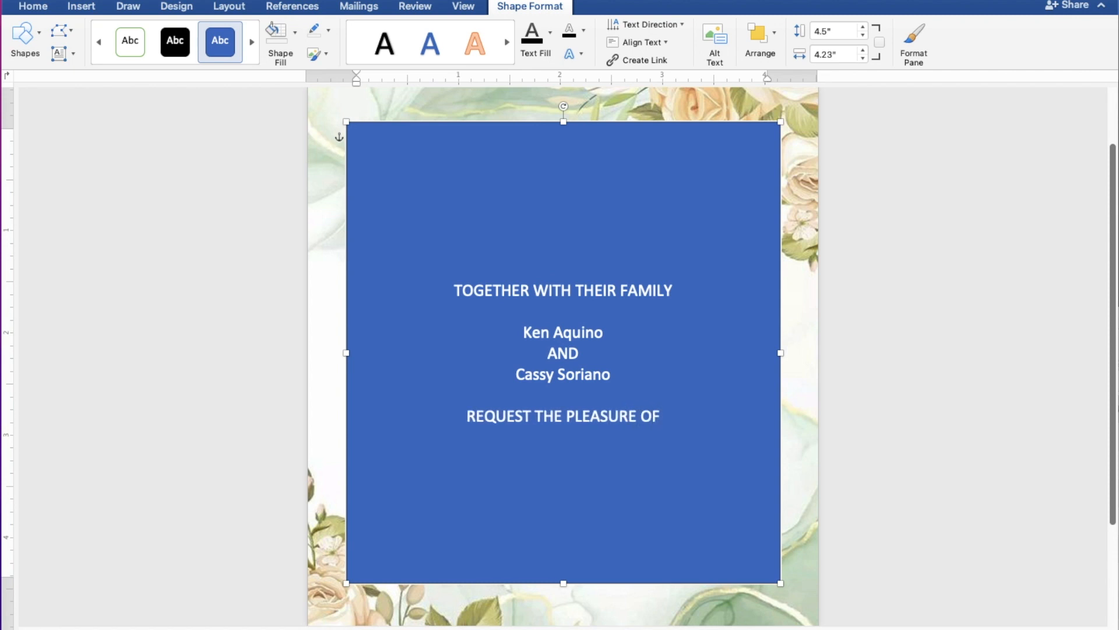
text(YO)
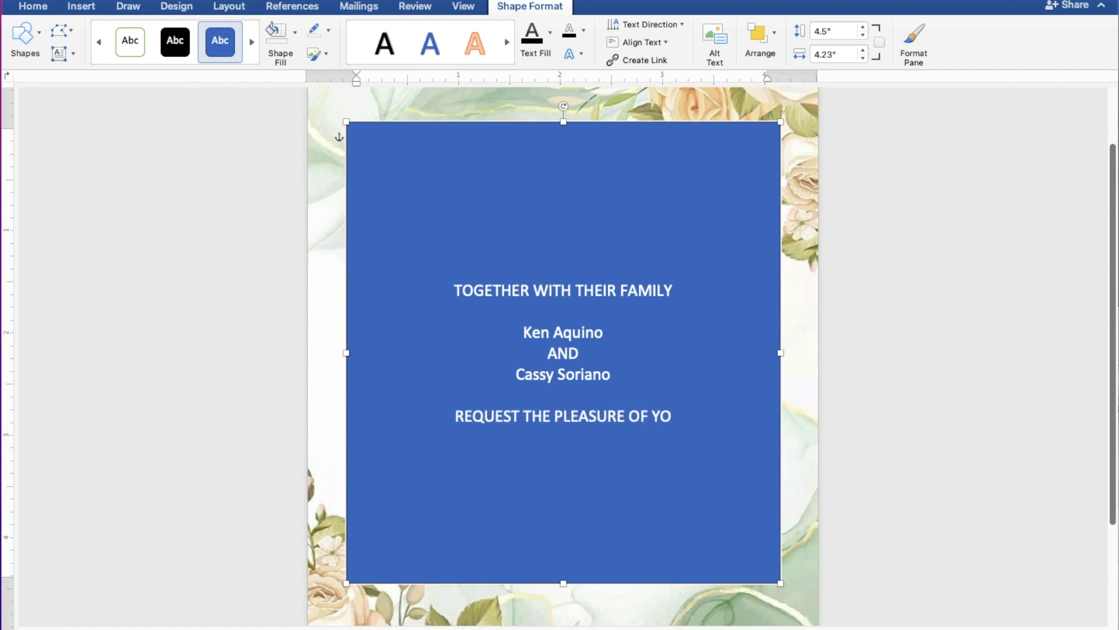
text(UR PR)
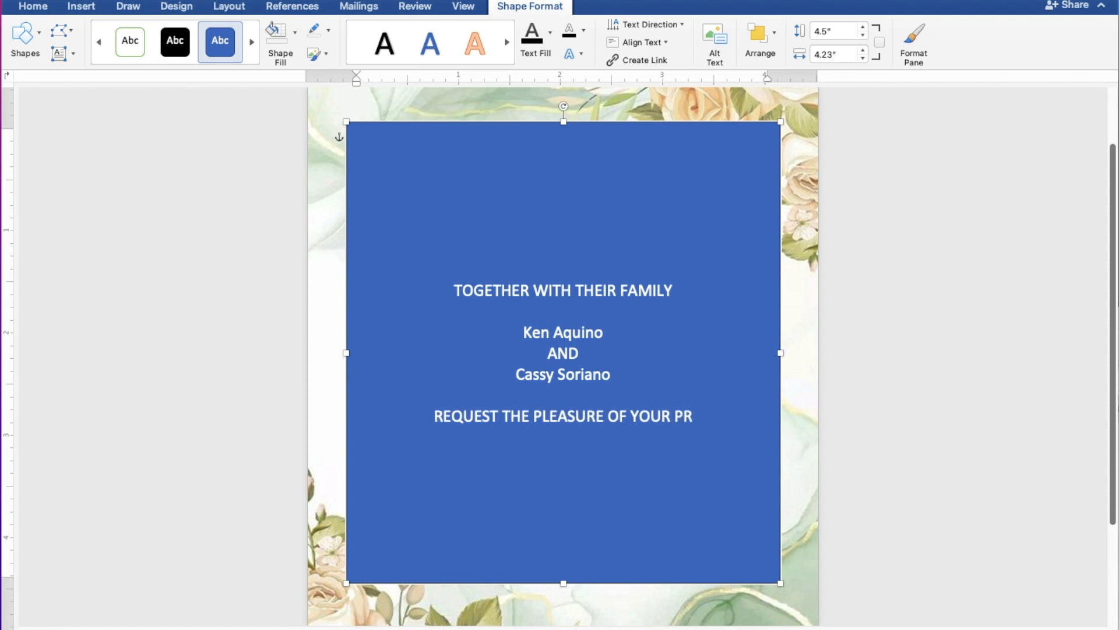
text(ESENCE)
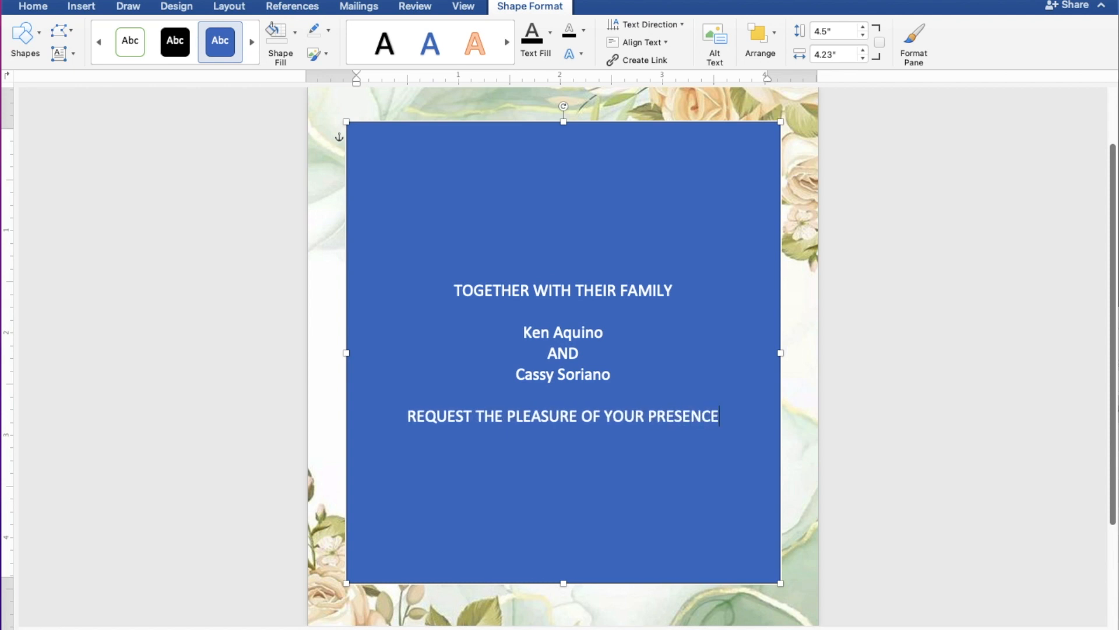
key(Return)
text(AS )
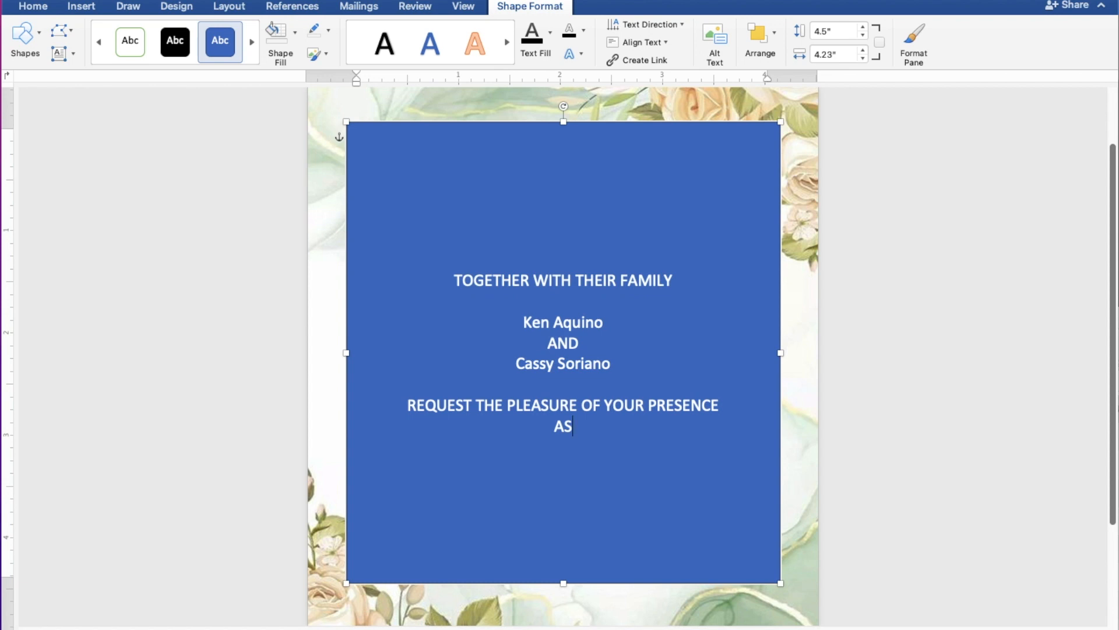
text(THEY JO)
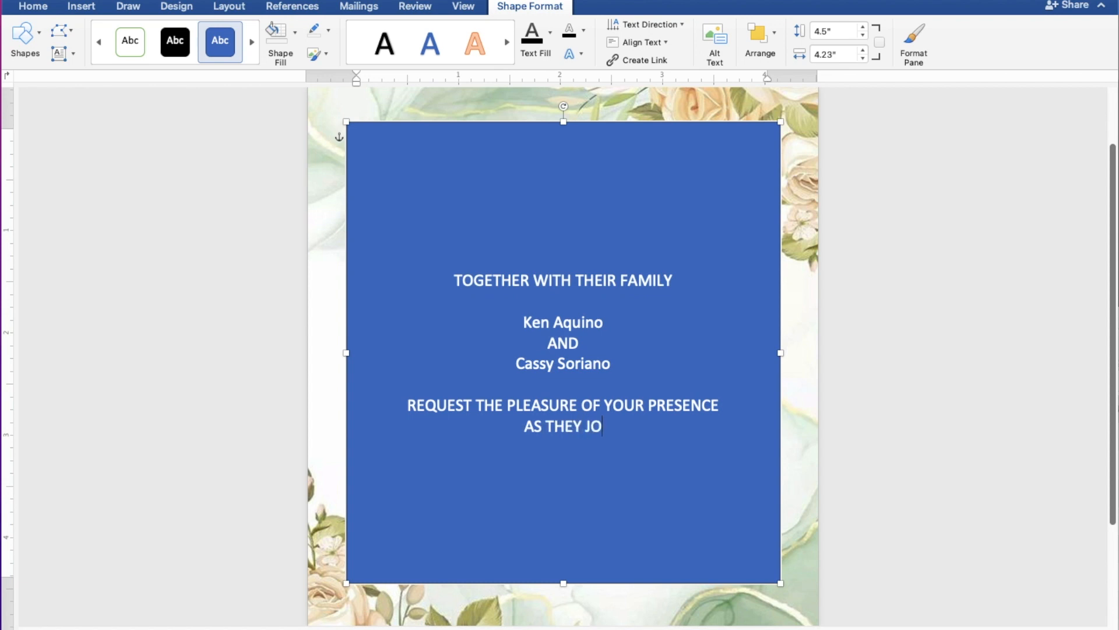
text(YFUL)
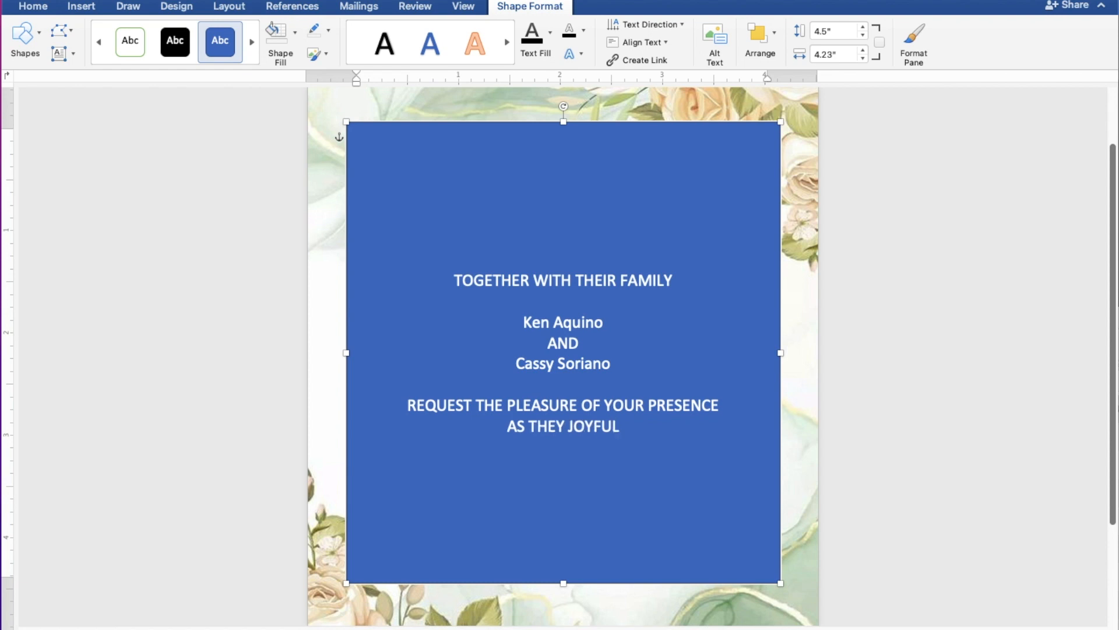
text(LY UNITE IN M)
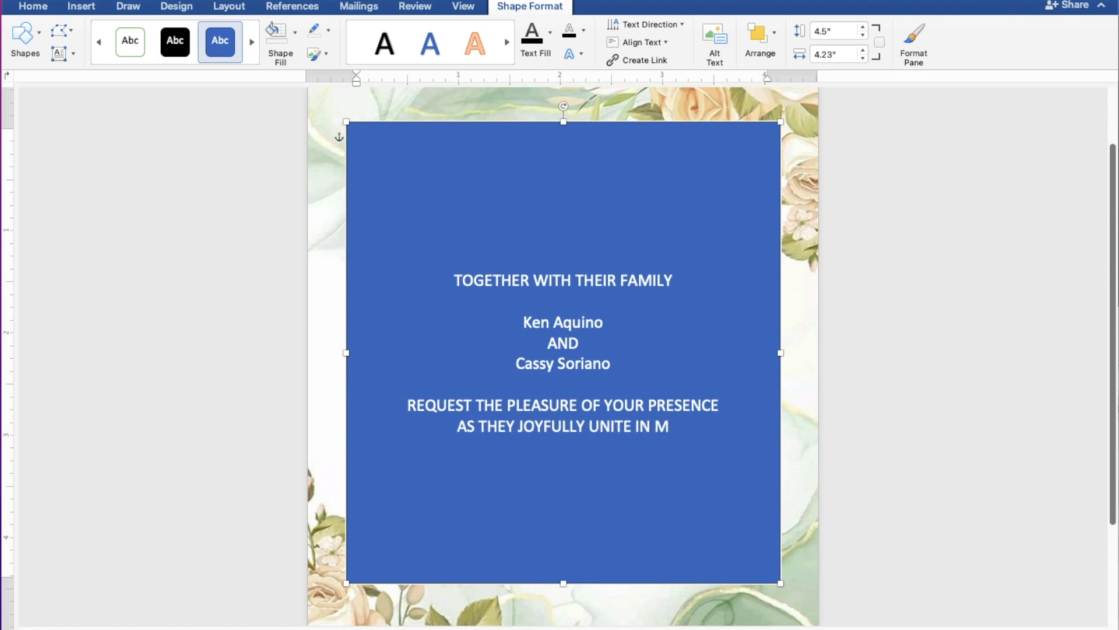
text(ARR)
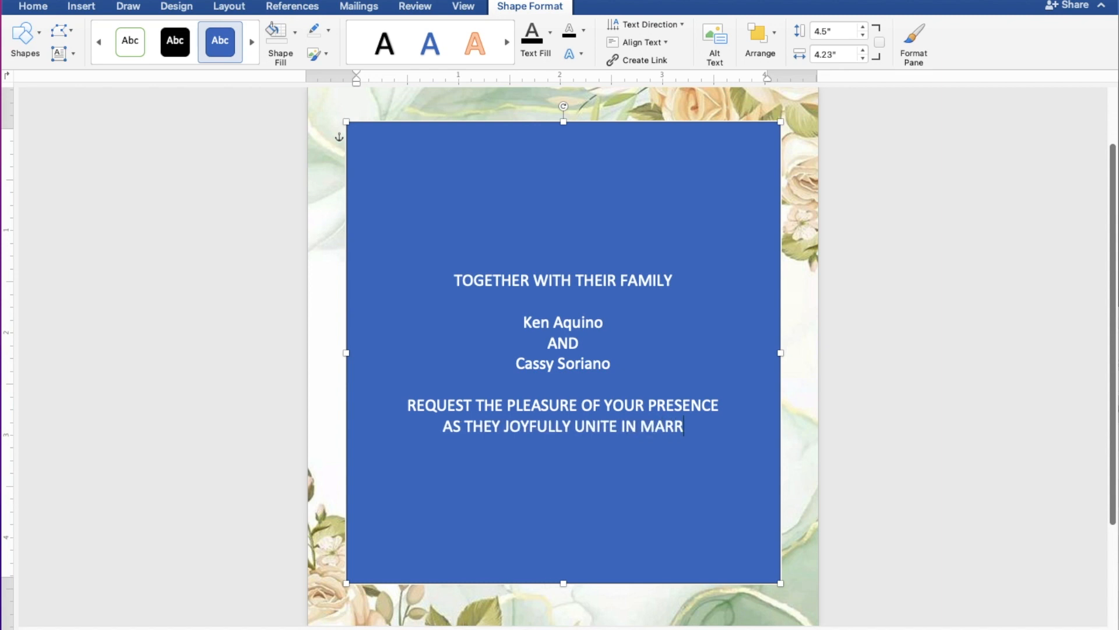
text(IAGE)
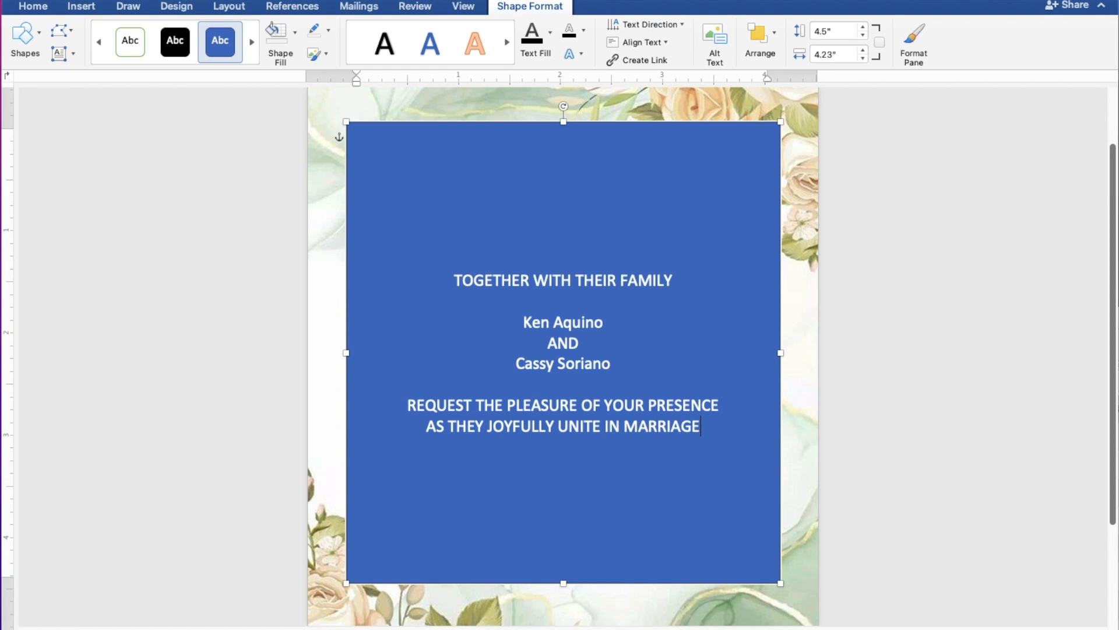
key(Return)
key(Return)
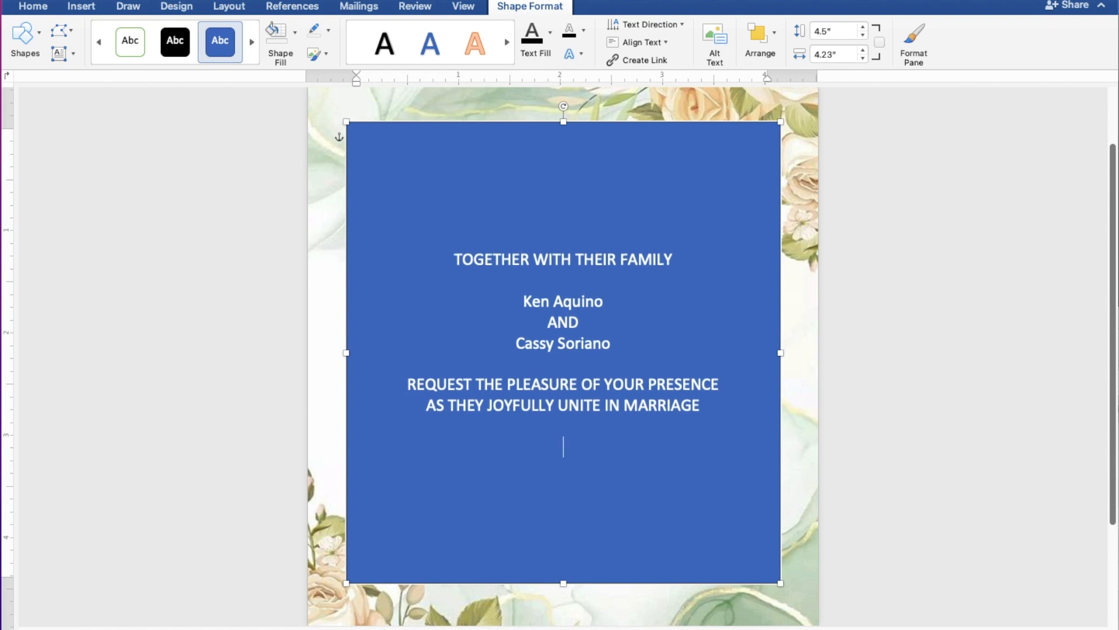
Type SUNDAY, FEBRUARY 26, 2023 and 10:00 IN THE MORNING on separate lines.
text(SUNDA)
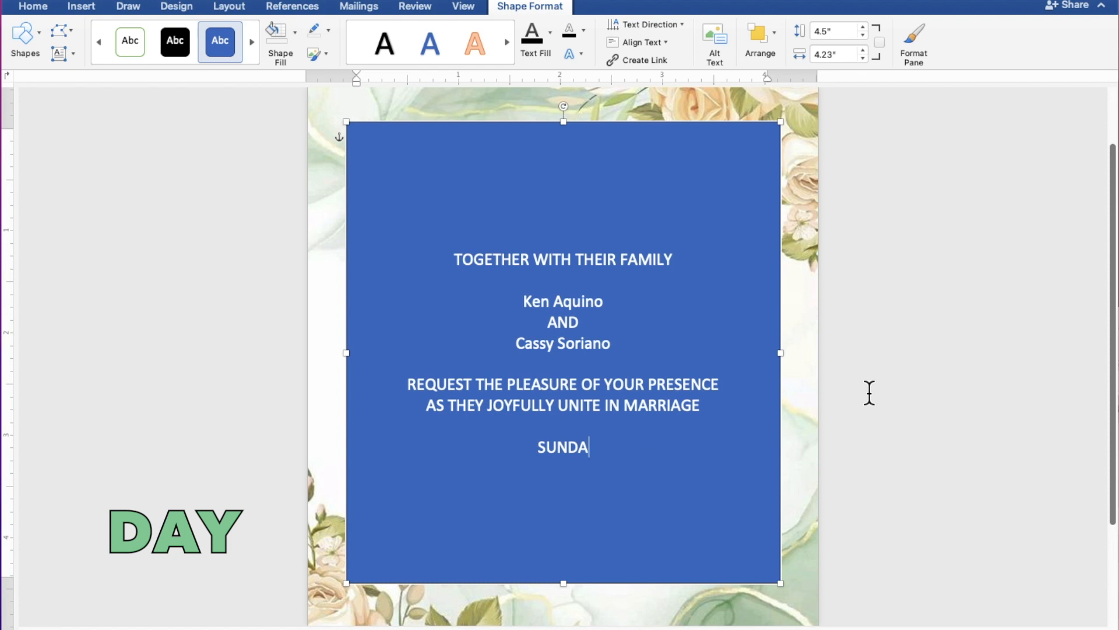
text(Y)
key(Return)
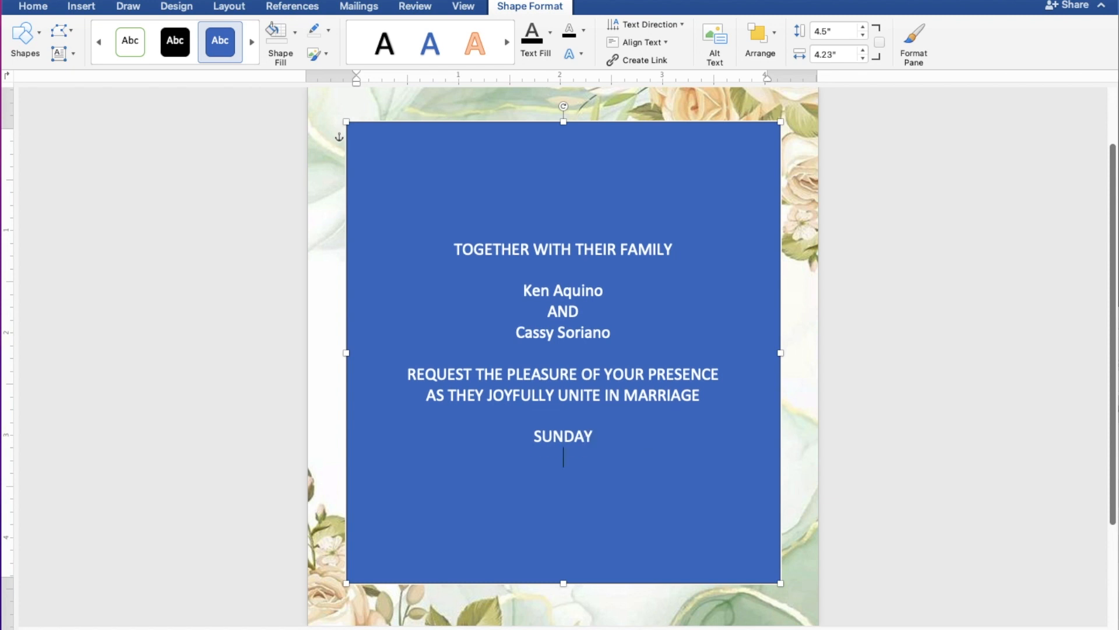
text(FEB)
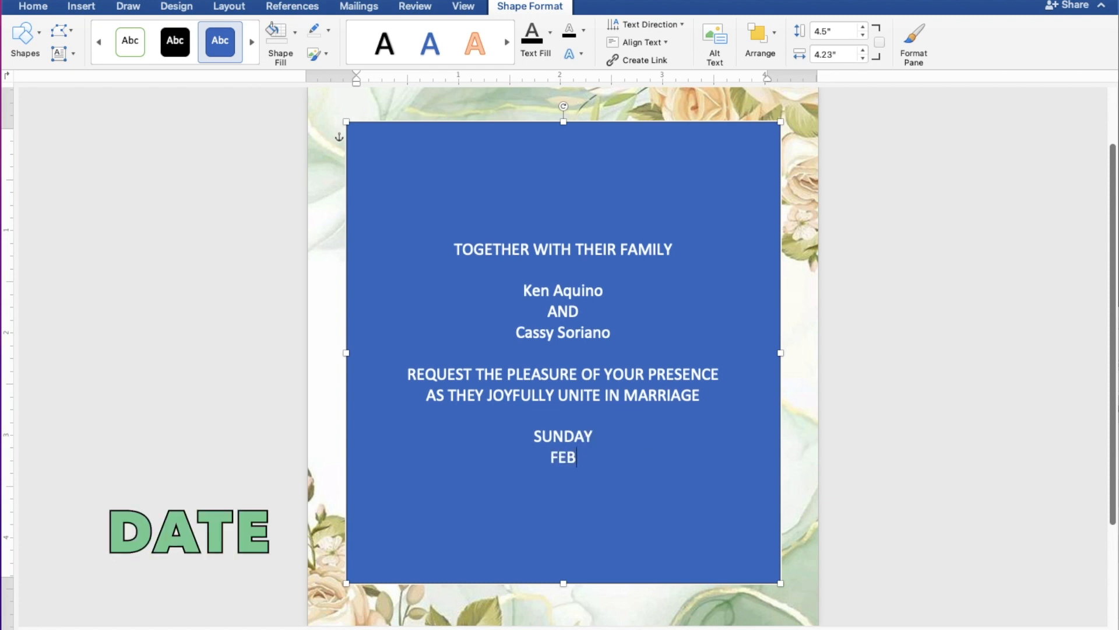
text(RUAR)
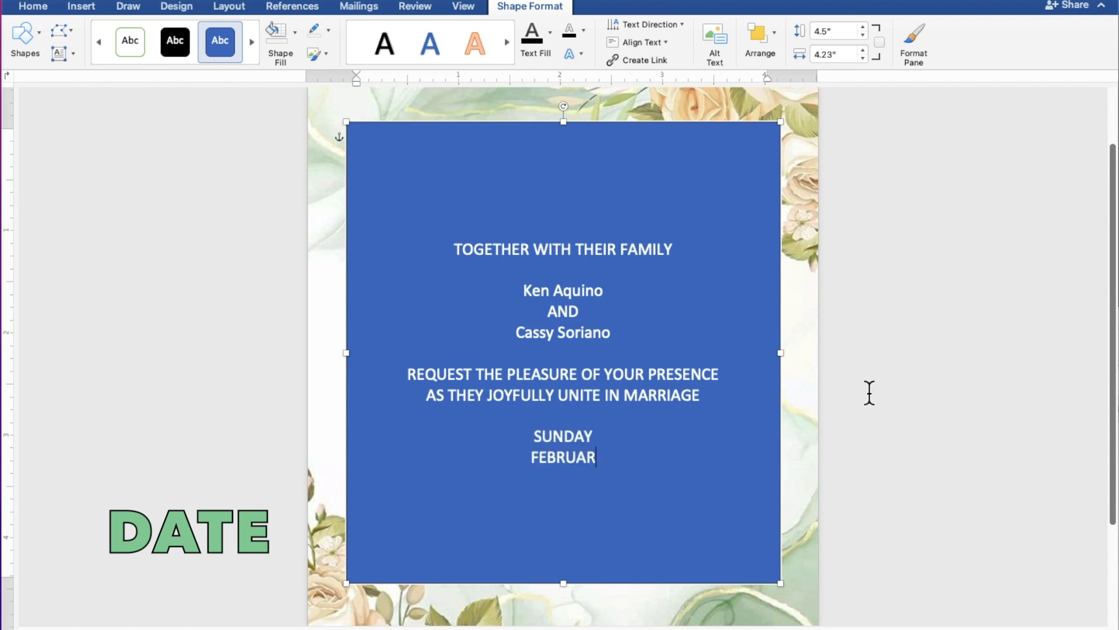
text(Y )
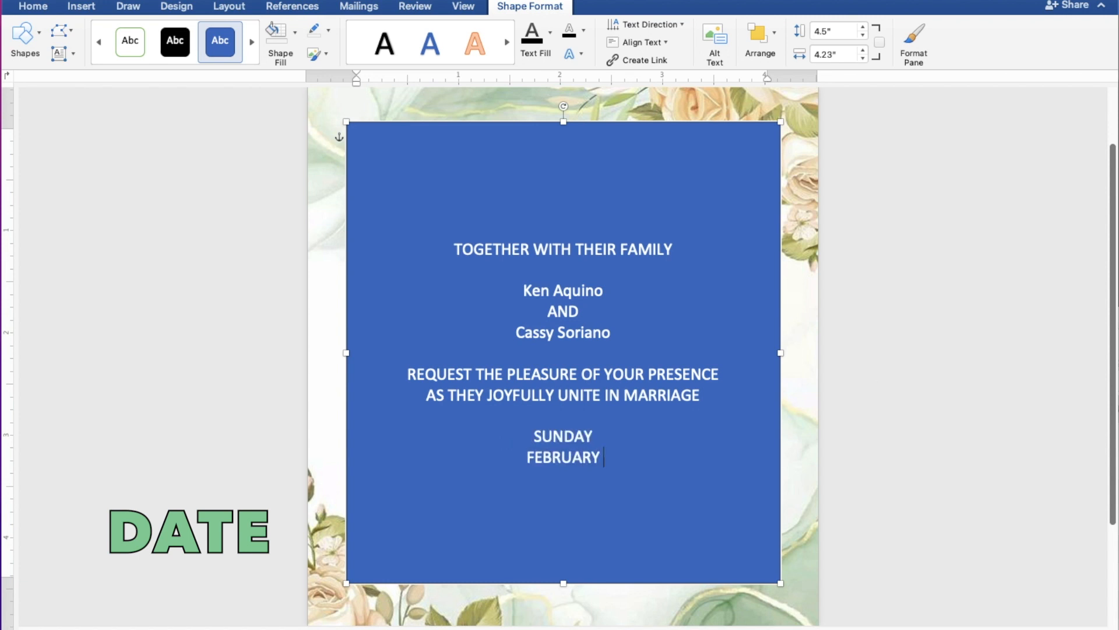
text(26, 2023)
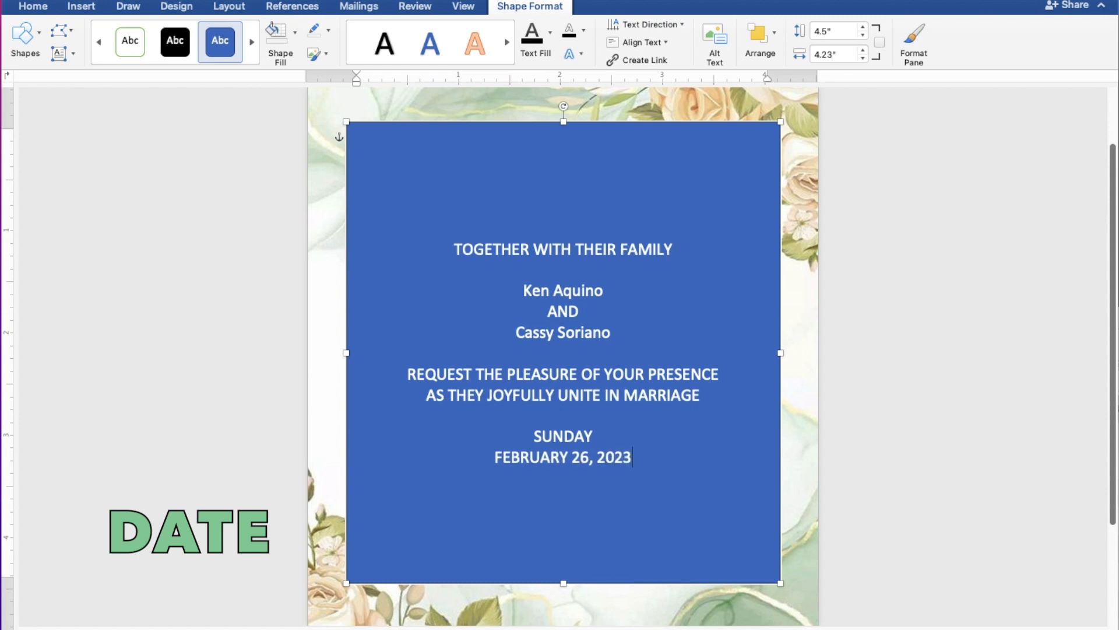
key(Return)
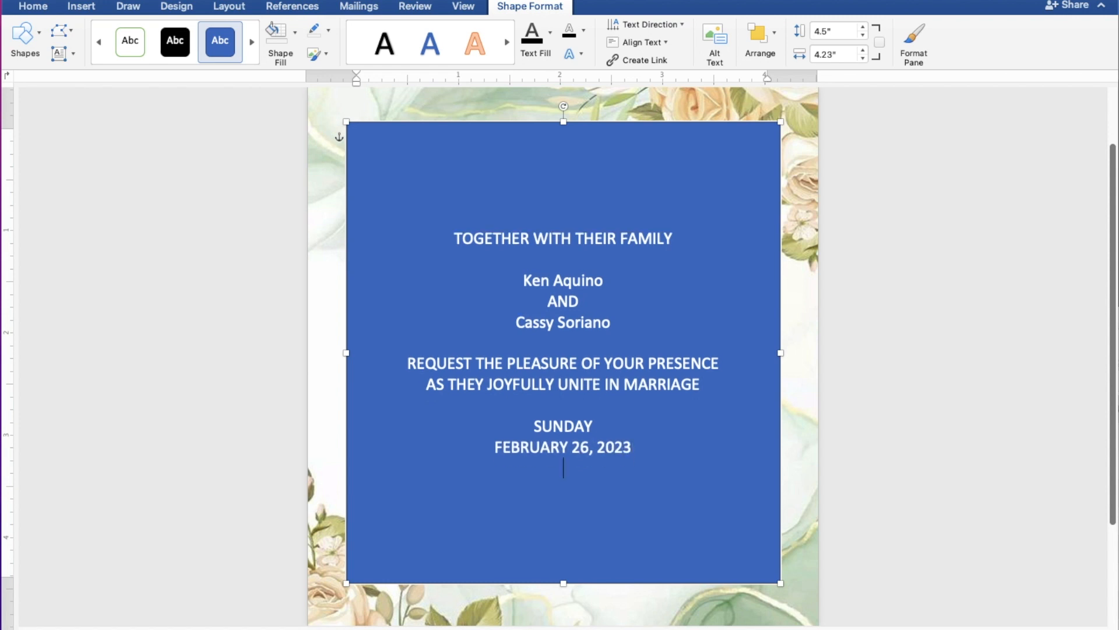
text(10)
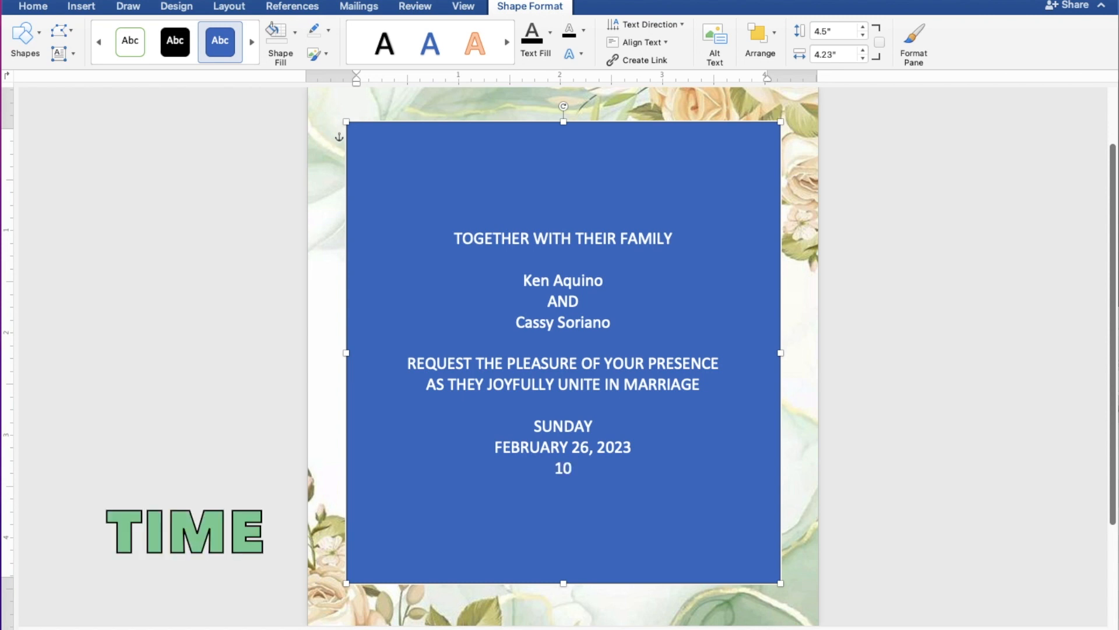
text(:)
text(THE)
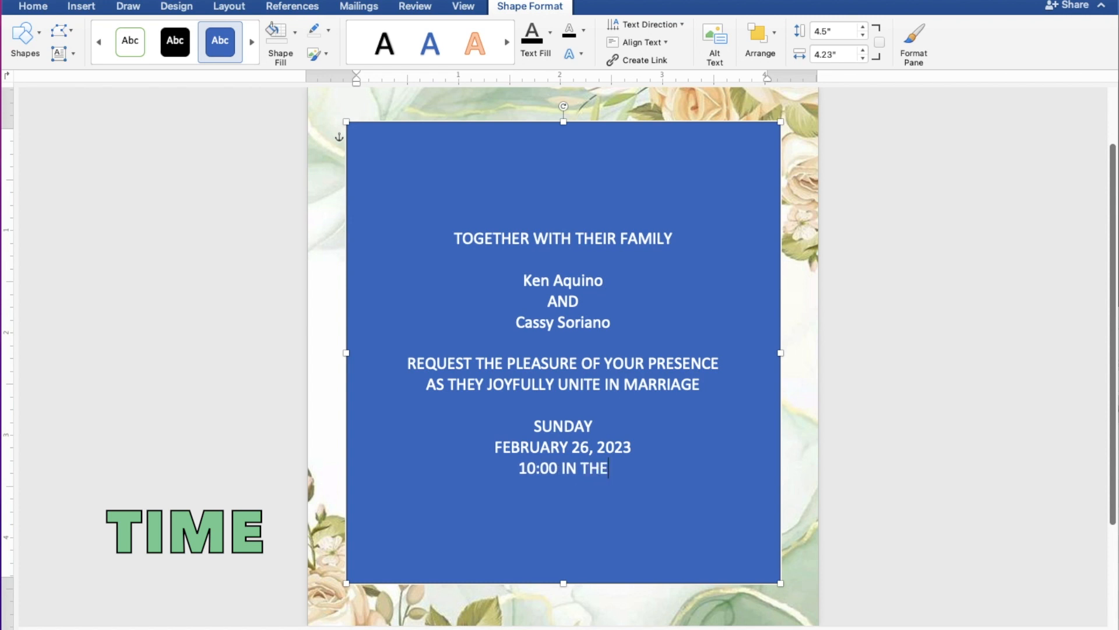
text( MORN)
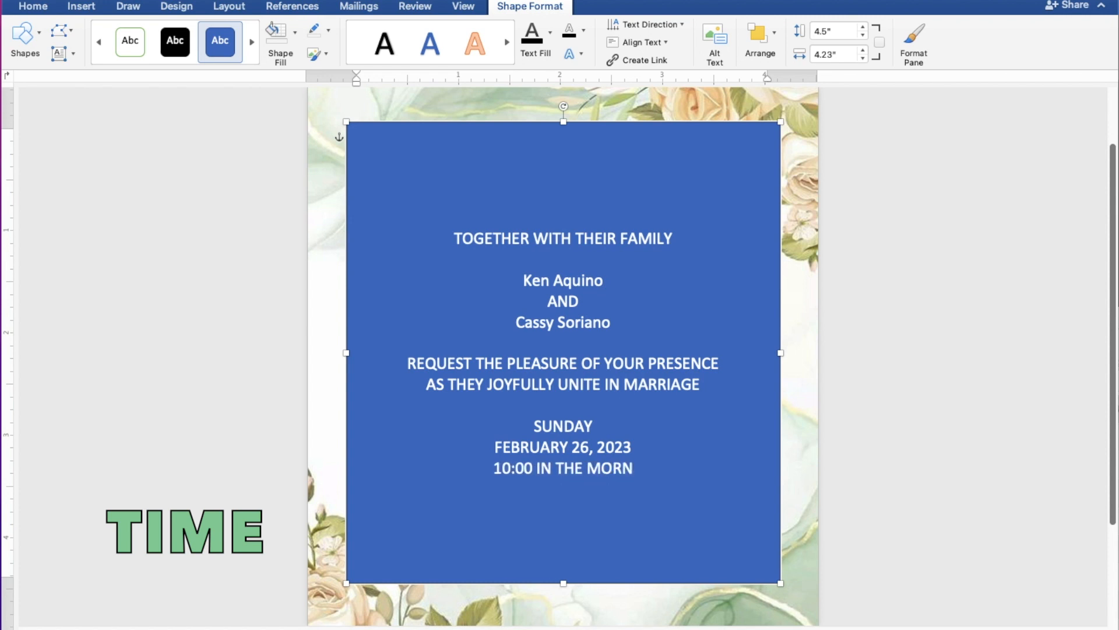
text(ING)
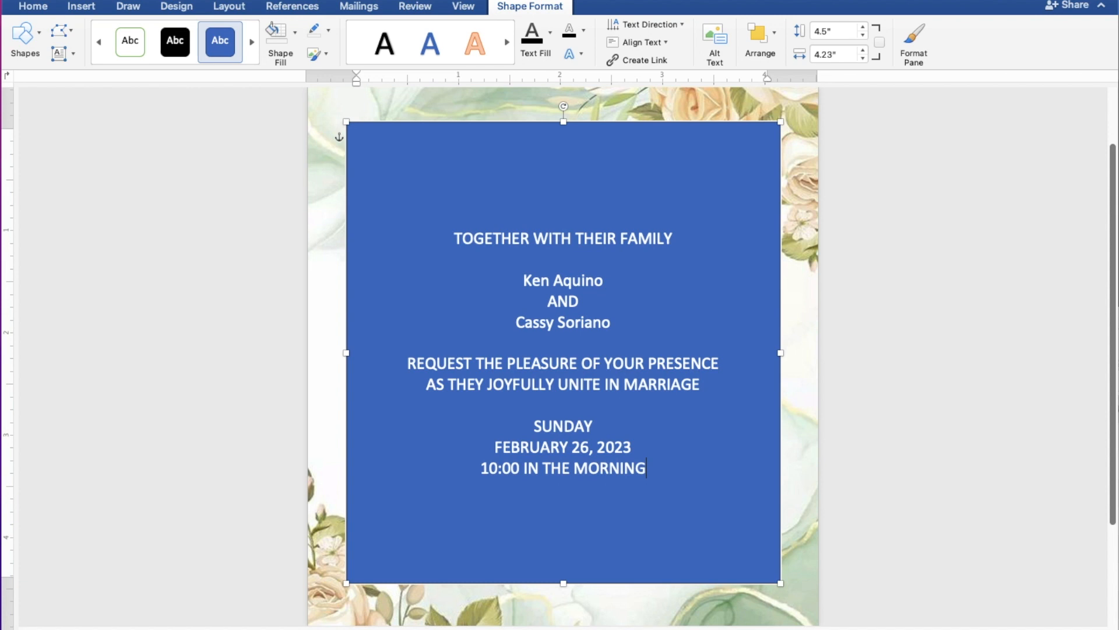
key(Return)
Add ST. THOMAS AQUINAS PARISH CHURCH and MANGALDAN, PANGASINAN, then the line 'Reception to follow'.
text(ST)
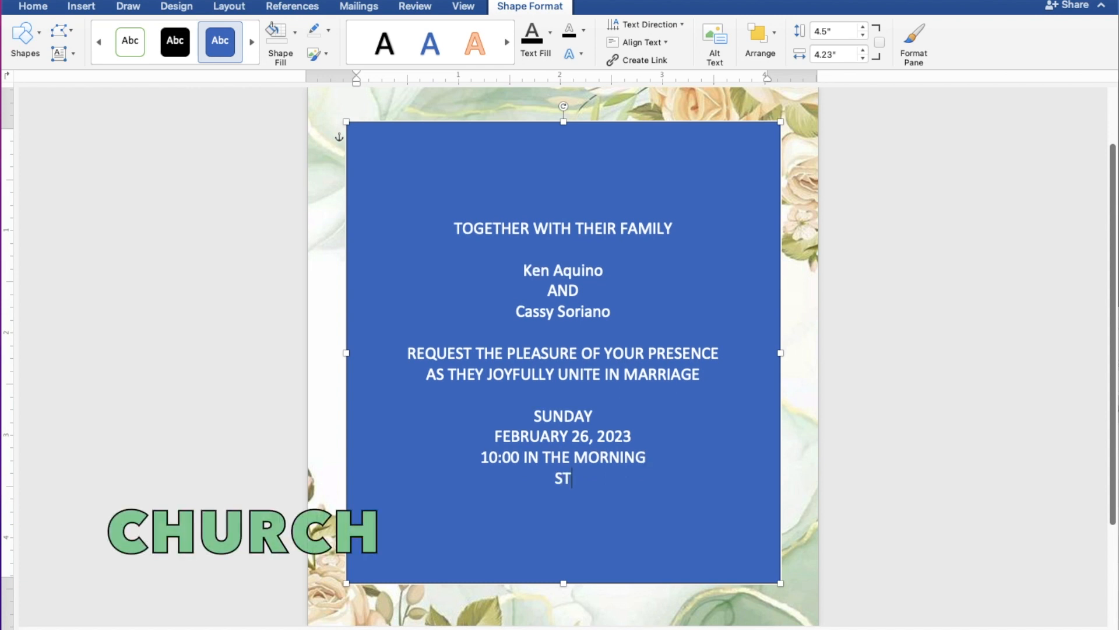
text(. THOMAS)
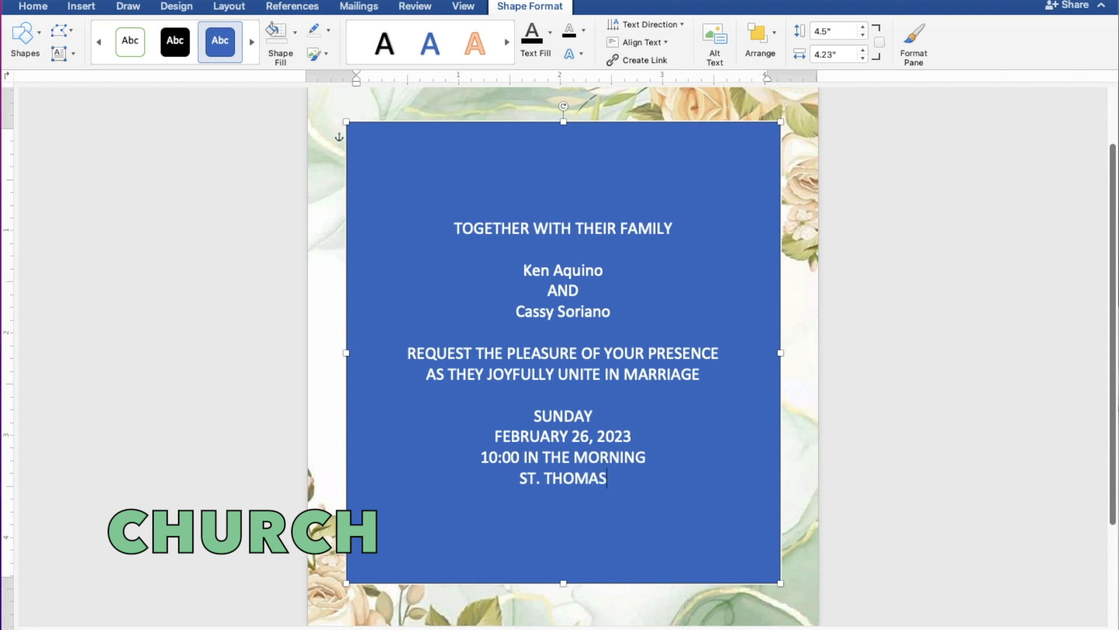
text( AQU)
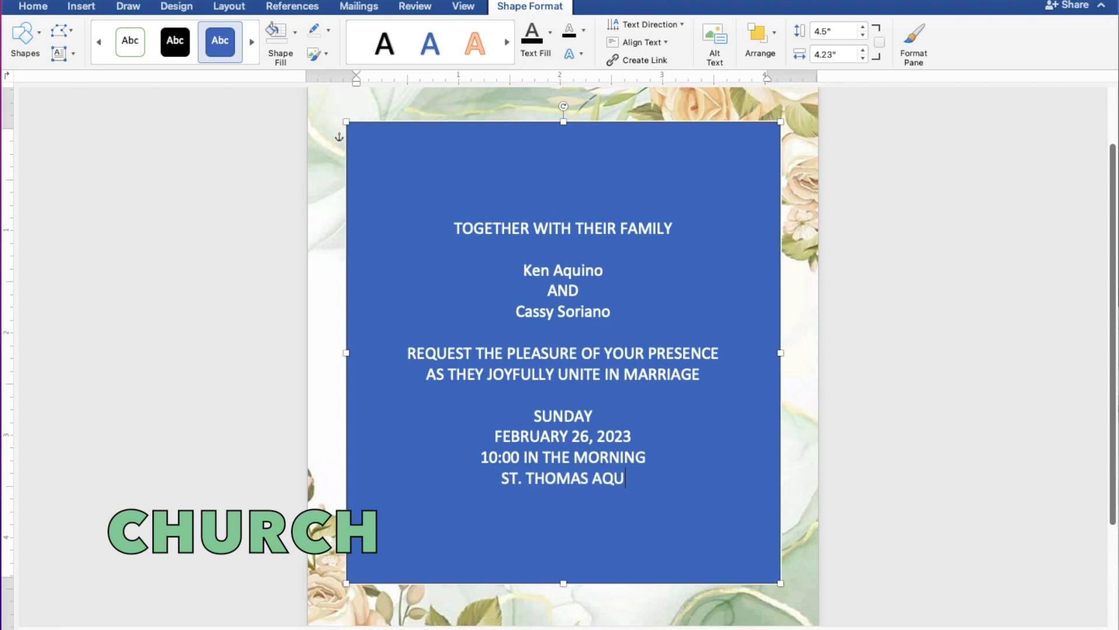
text(INAS )
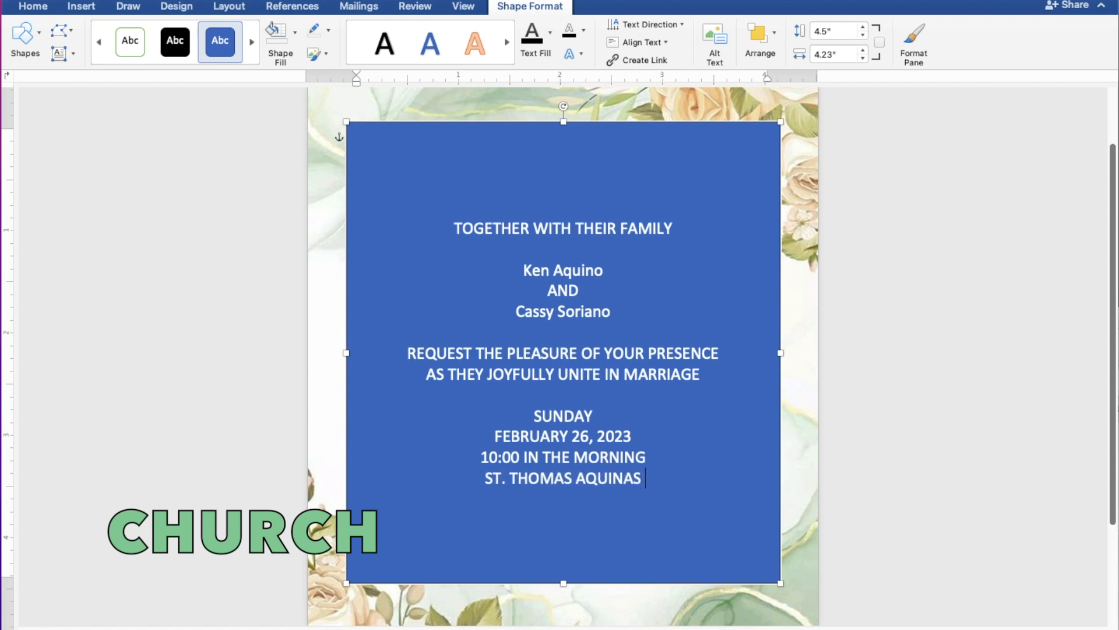
text(PAR)
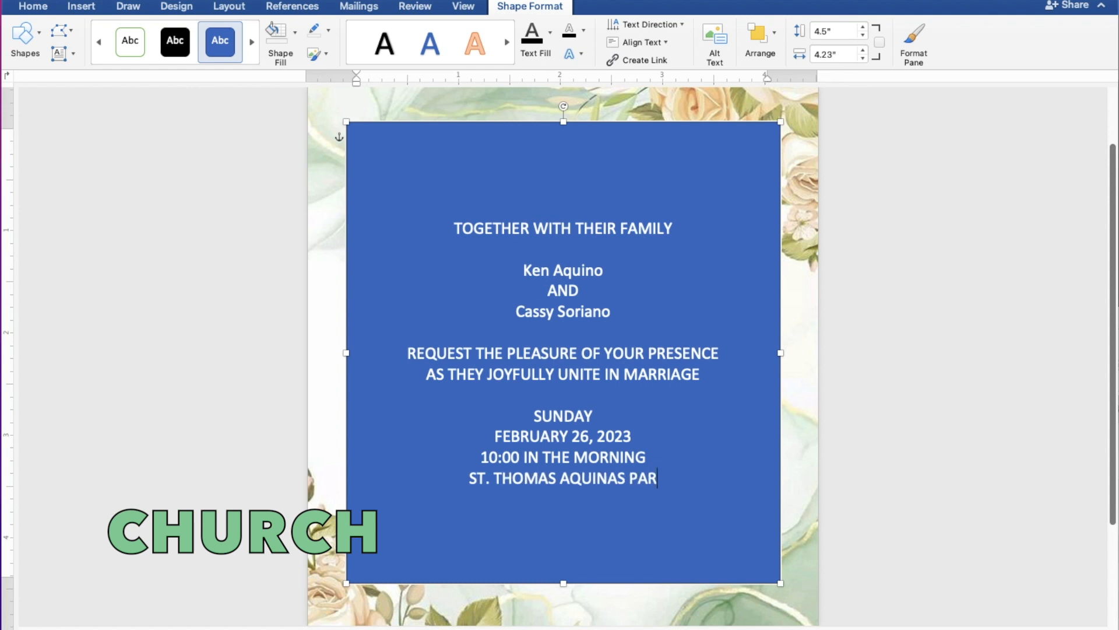
text(ISH)
text( C)
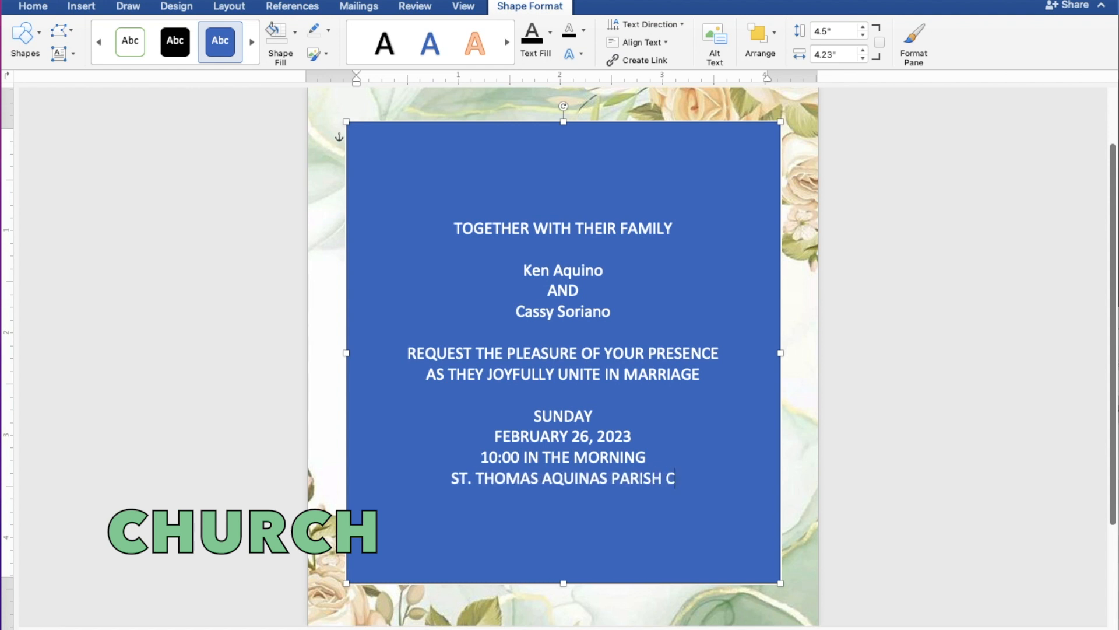
text(HURCH)
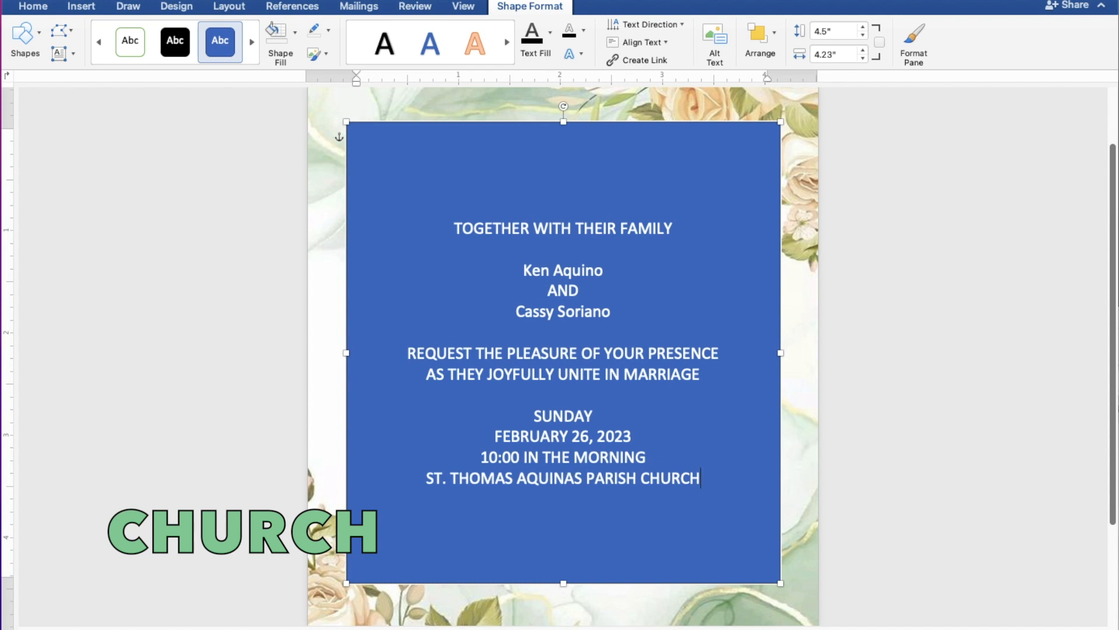
key(Return)
text(MANGAL)
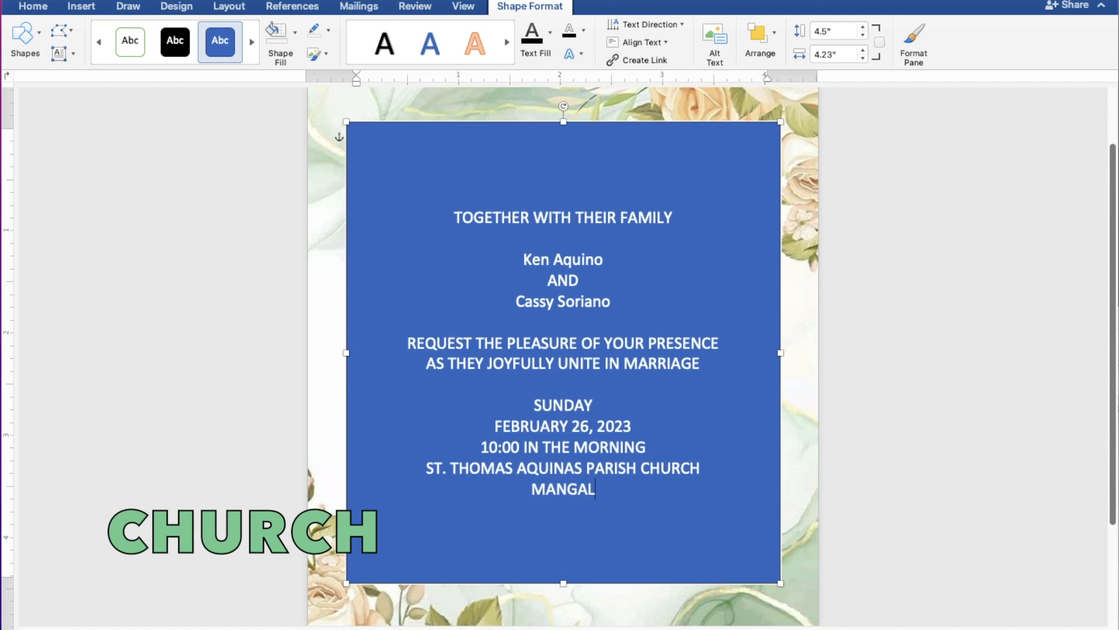
text(DAN)
text(, PAN)
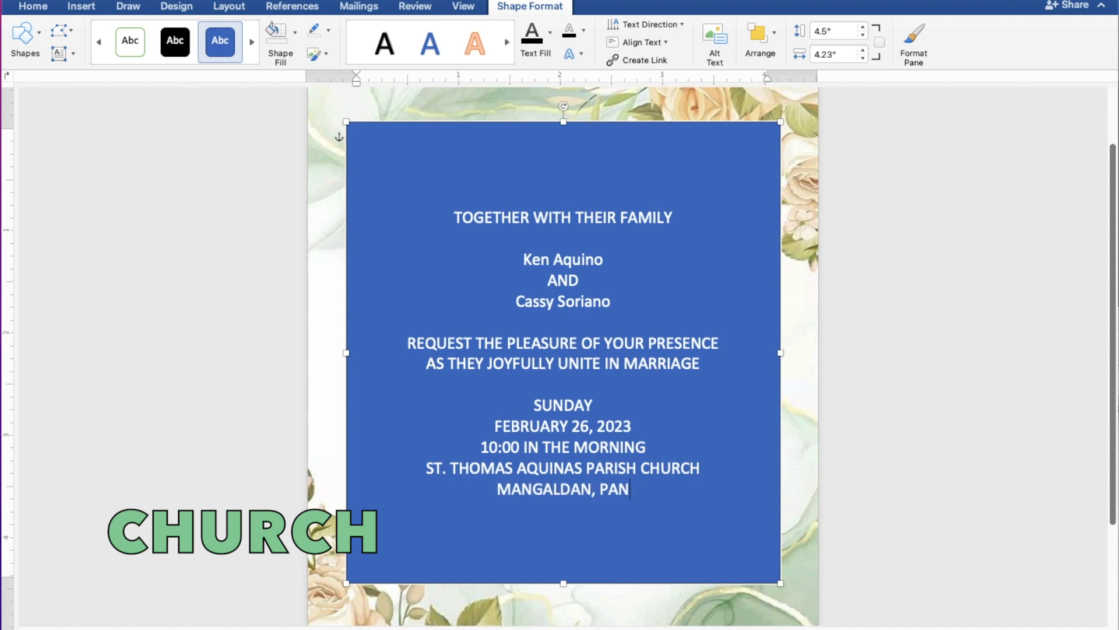
text(GASI)
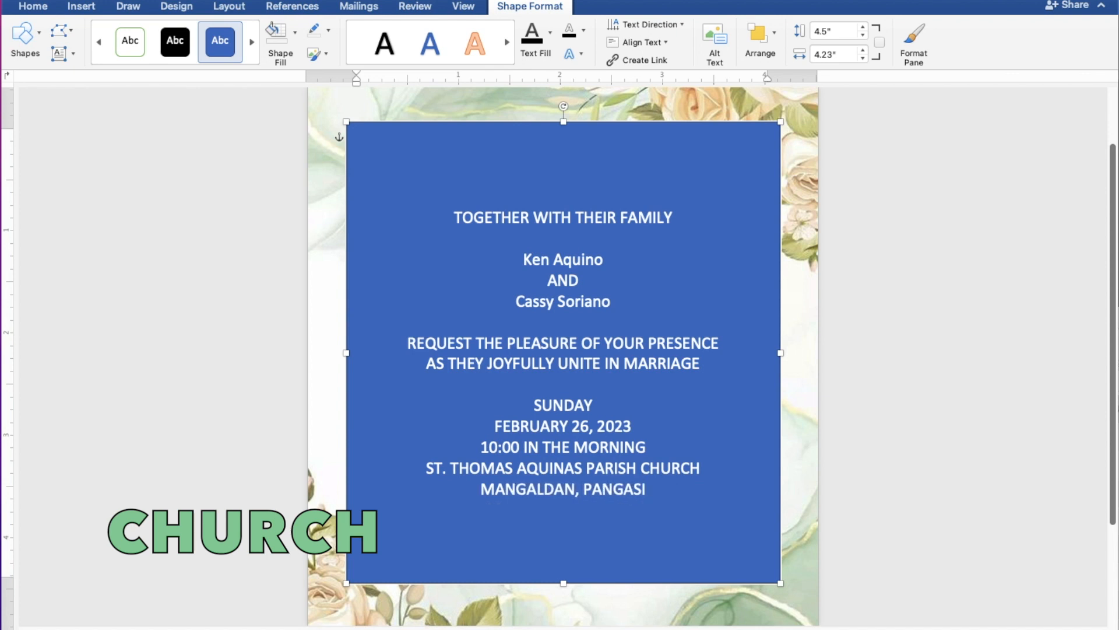
text(NAN)
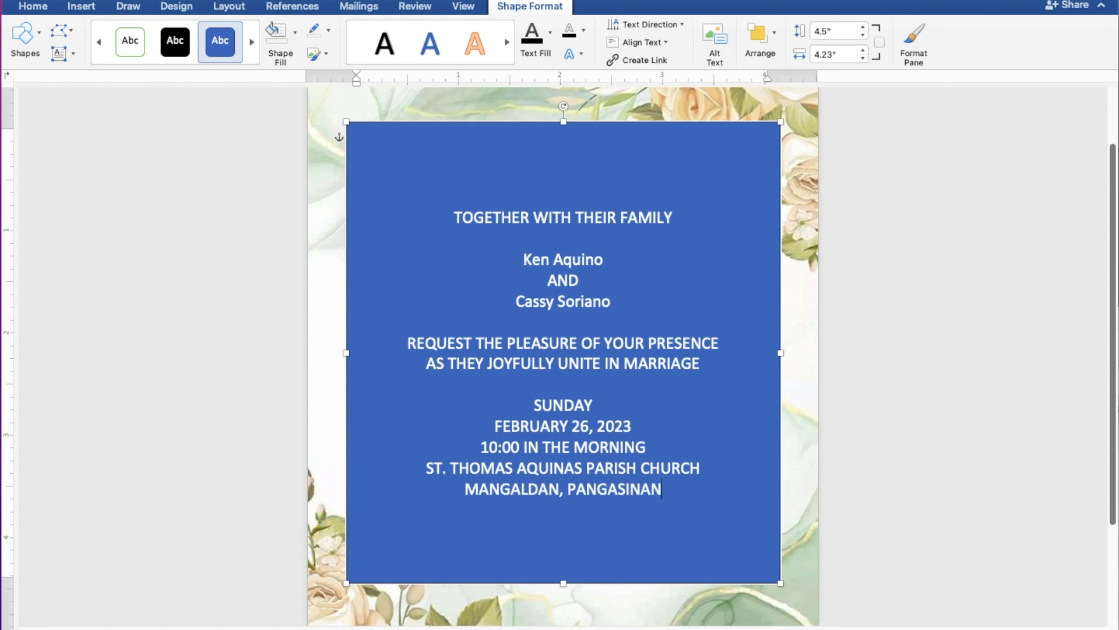
key(Return)
key(Return)
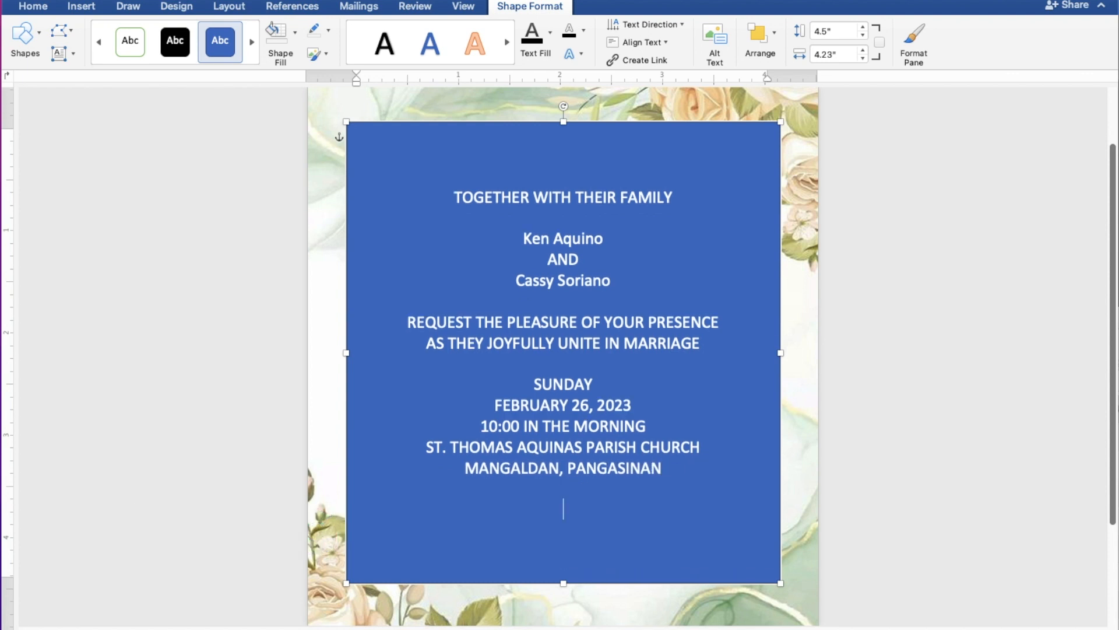
text(Receptio)
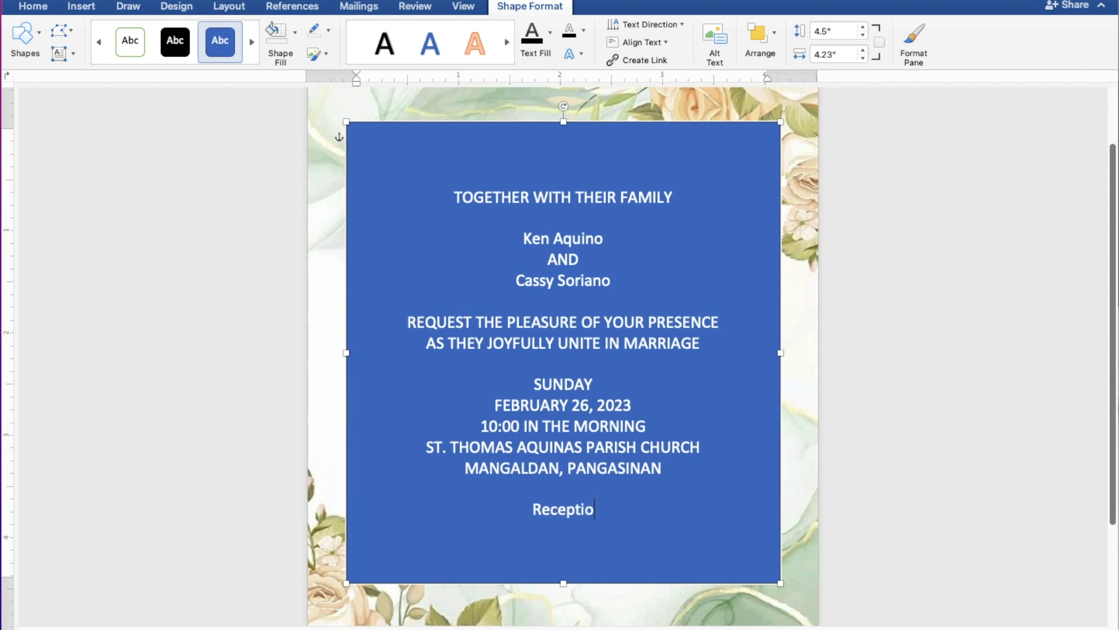
text(n tol)
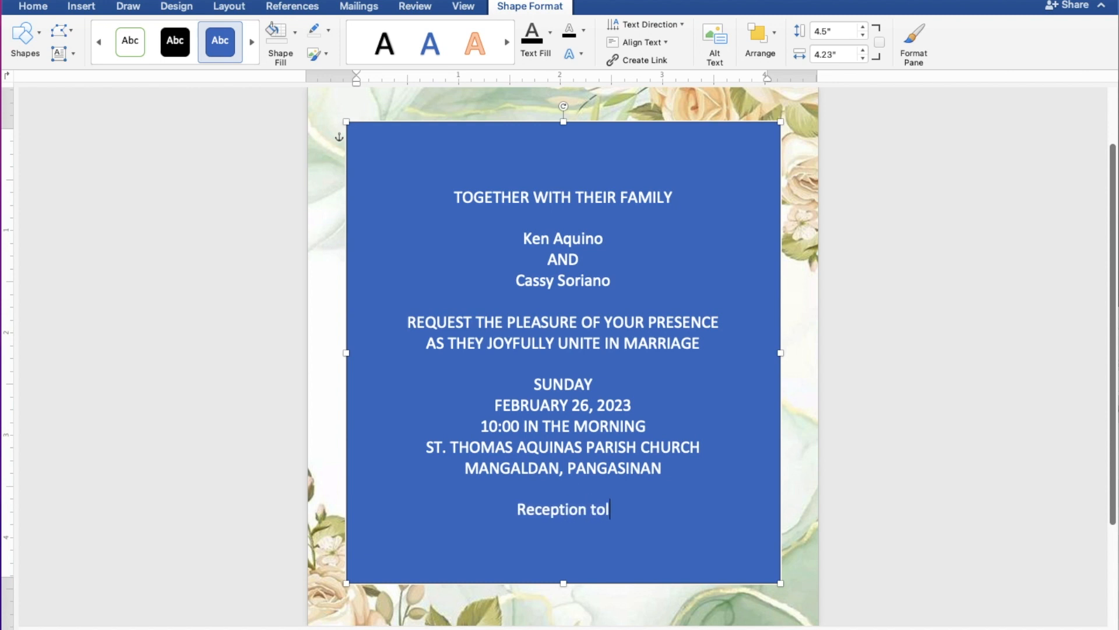
key(BackSpace)
text(follow)
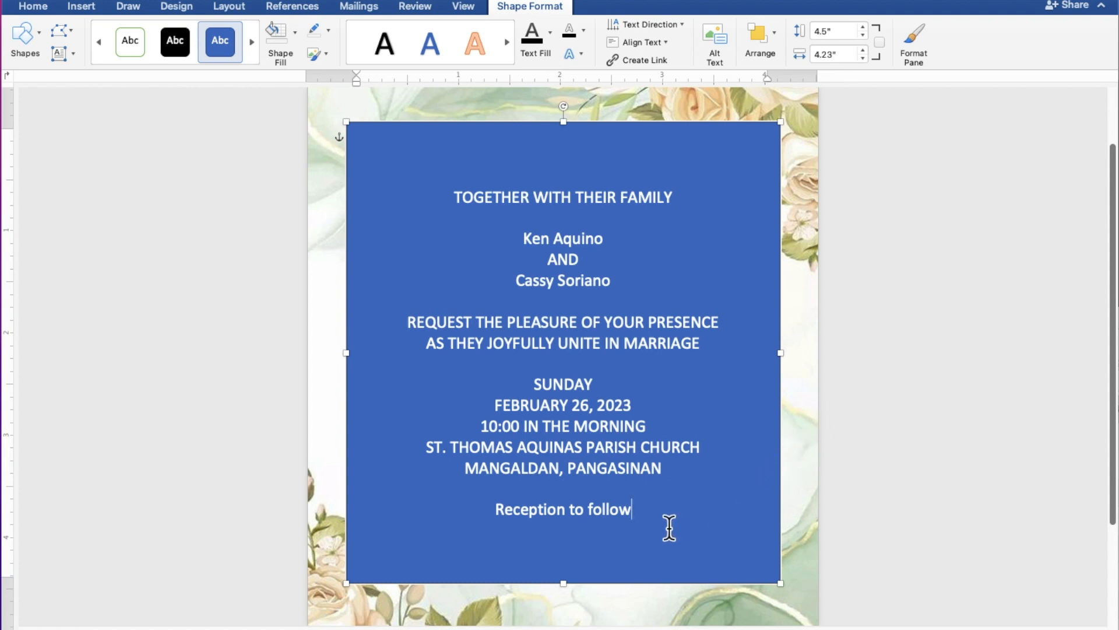
Select all the invitation wording in the box and open the Shape Fill colour menu.
drag(635, 512, 446, 196)
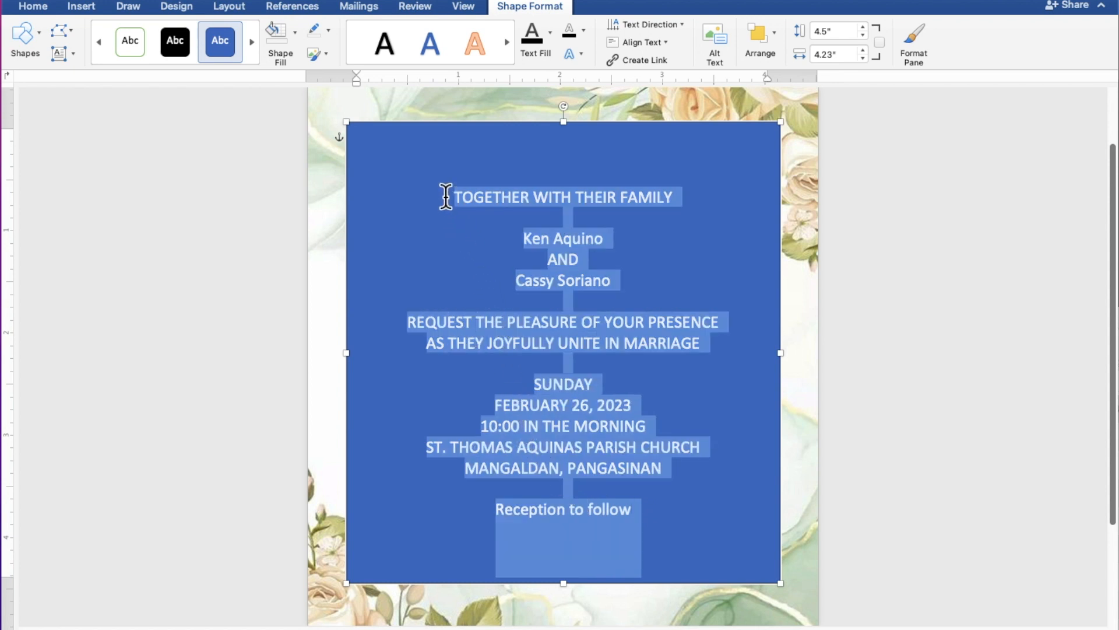
drag(441, 207, 323, 81)
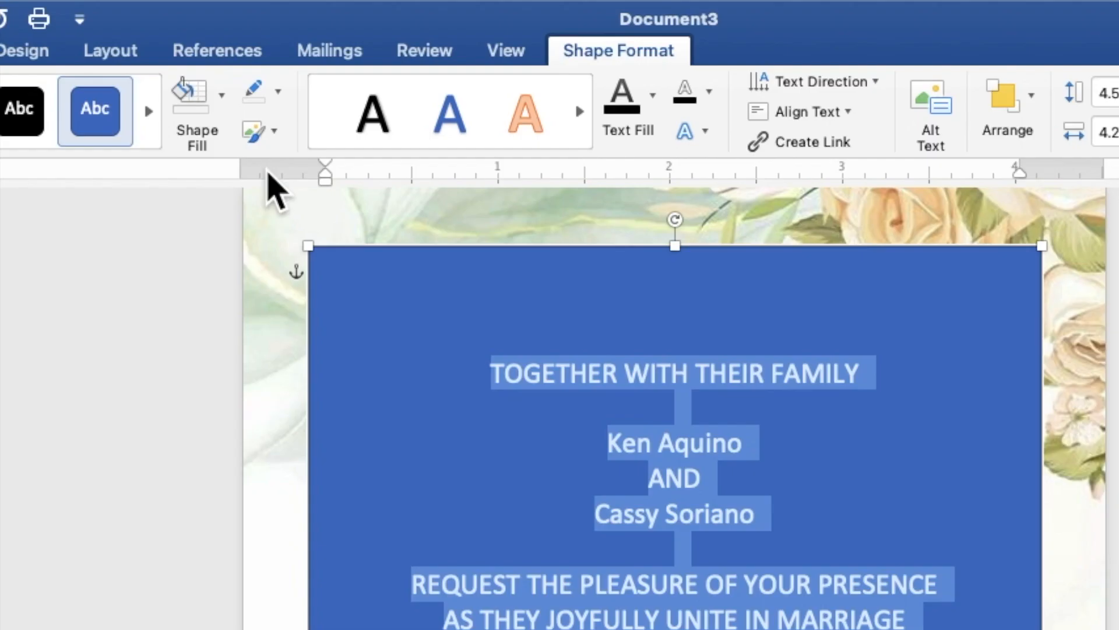
click(222, 112)
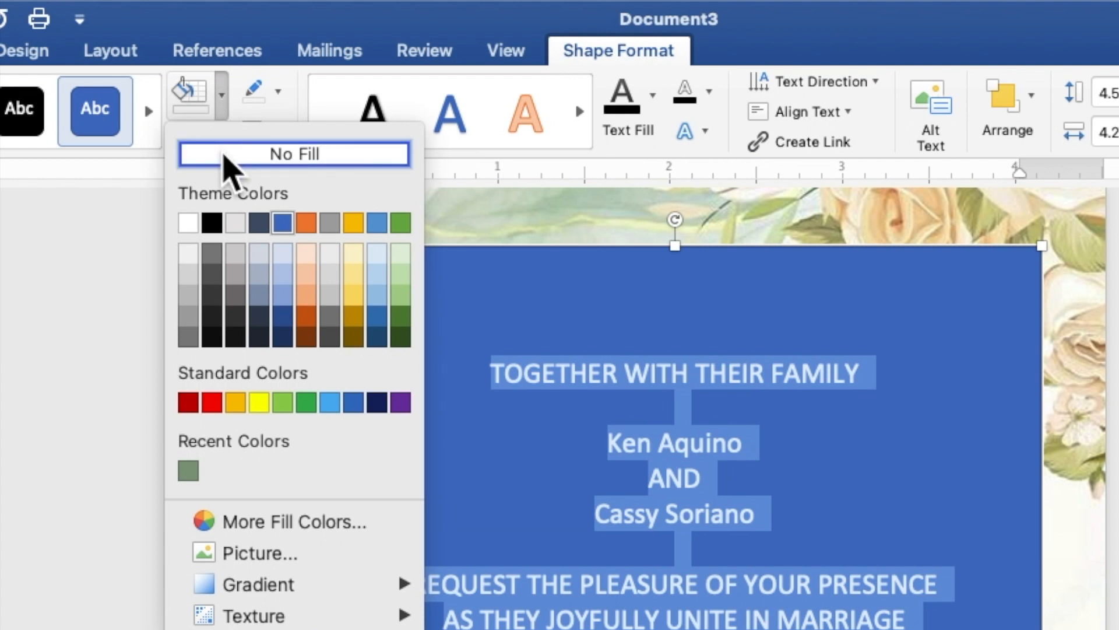
Give the text box No Fill and No Outline, and make the wording black.
click(226, 163)
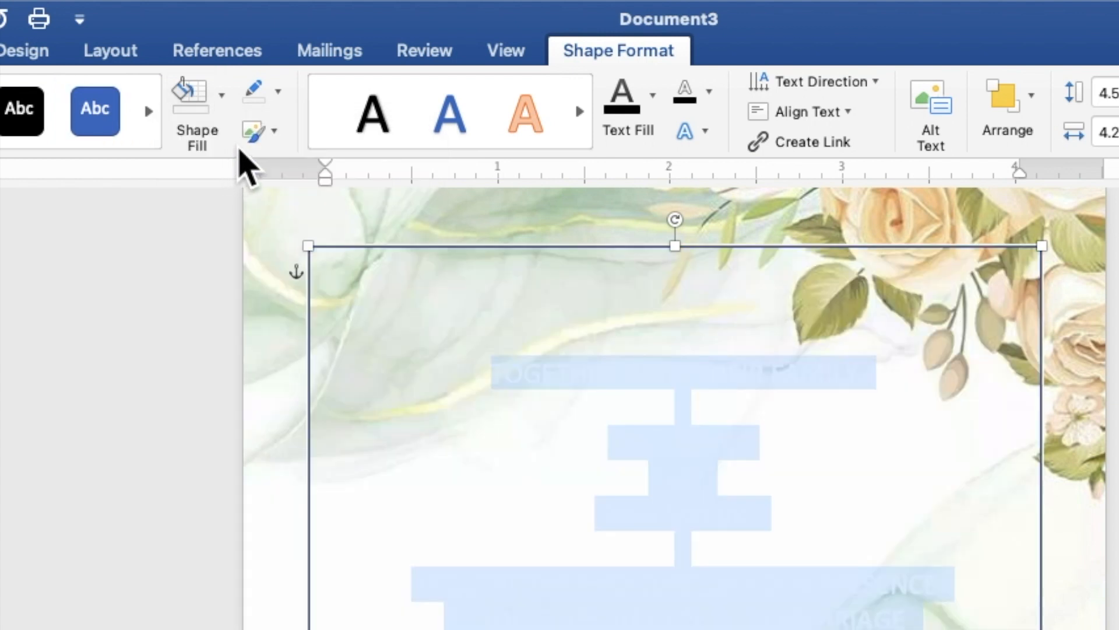
click(278, 93)
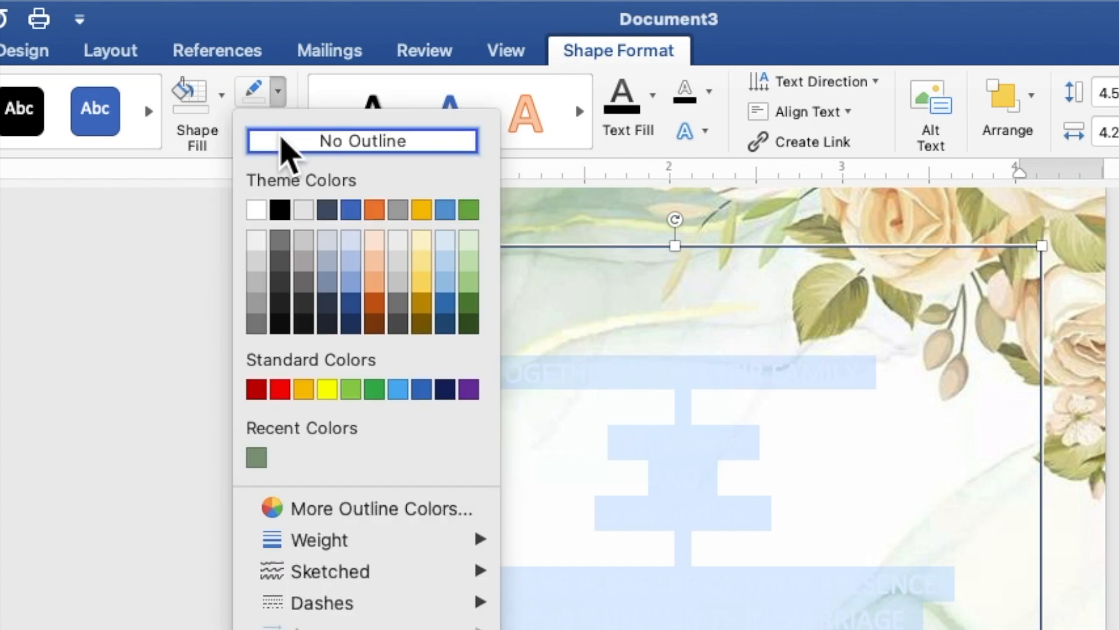
click(284, 145)
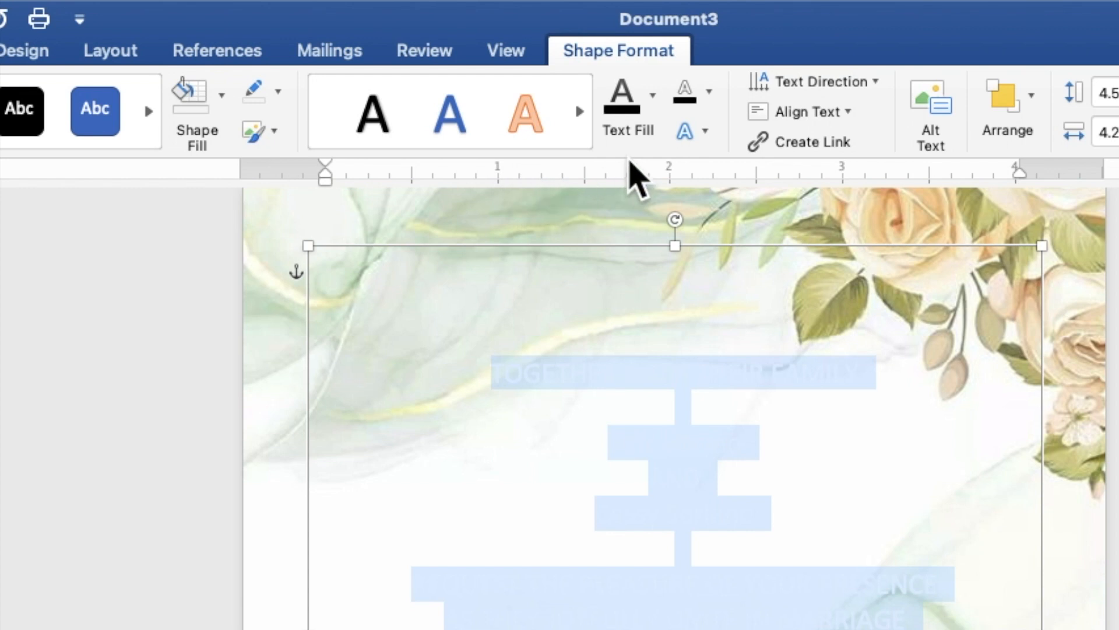
click(657, 117)
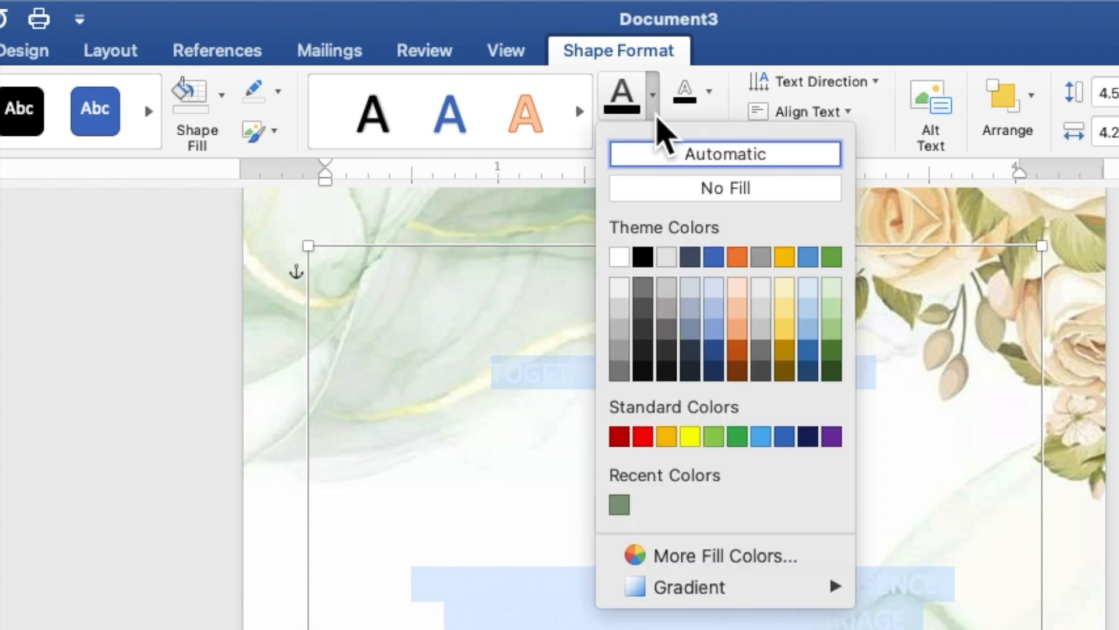
click(644, 256)
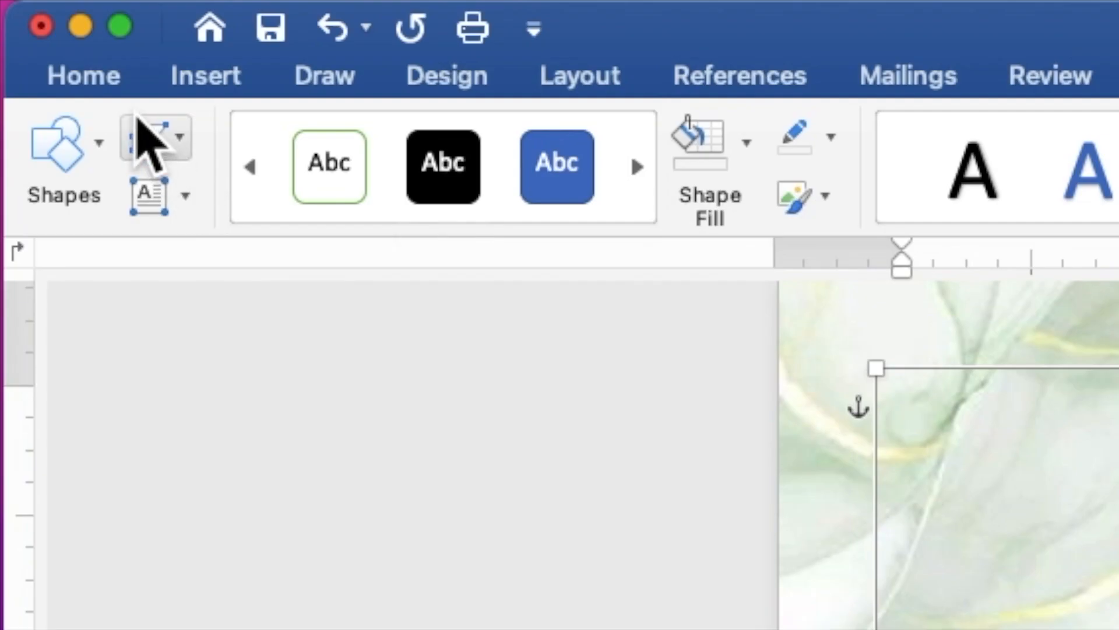
Change the selected invitation wording from 12 to 10-point Times New Roman.
click(95, 83)
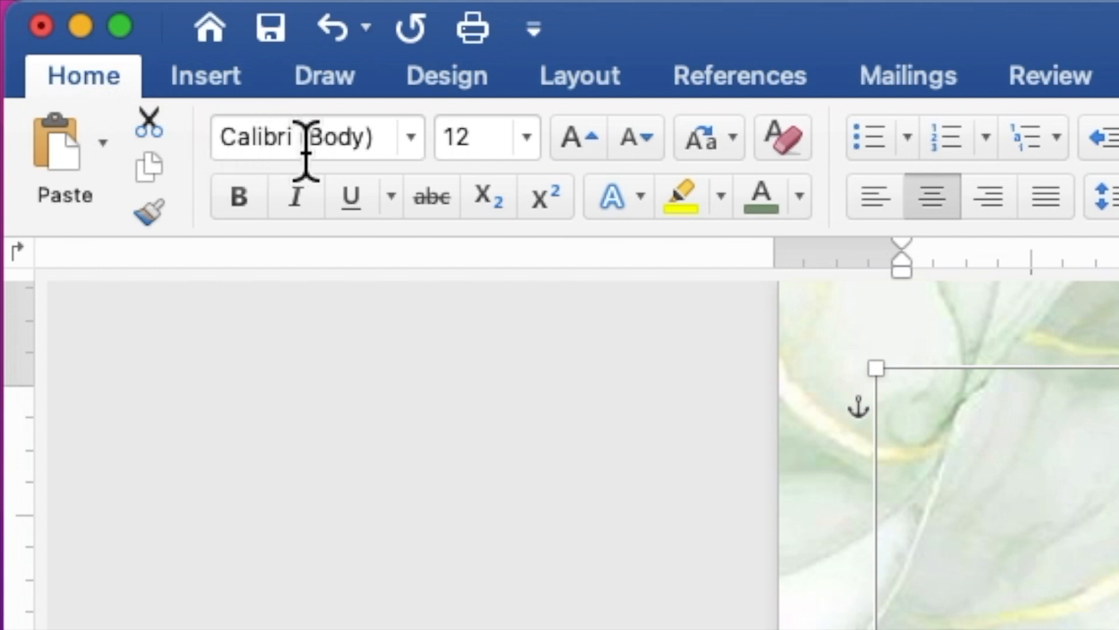
click(411, 139)
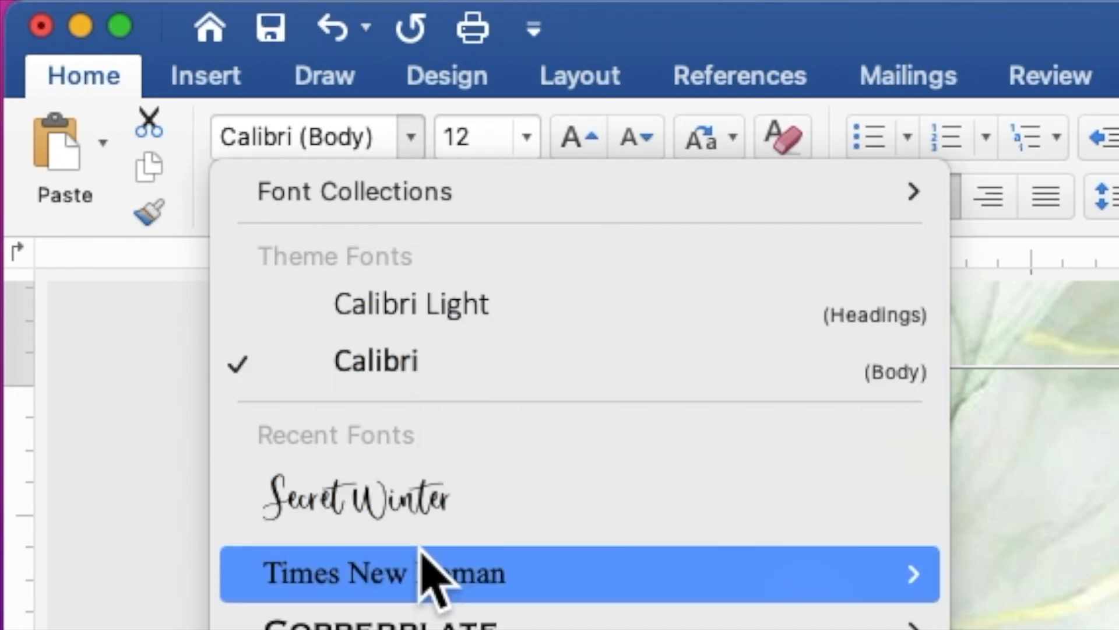
mouse_move(420, 576)
click(420, 576)
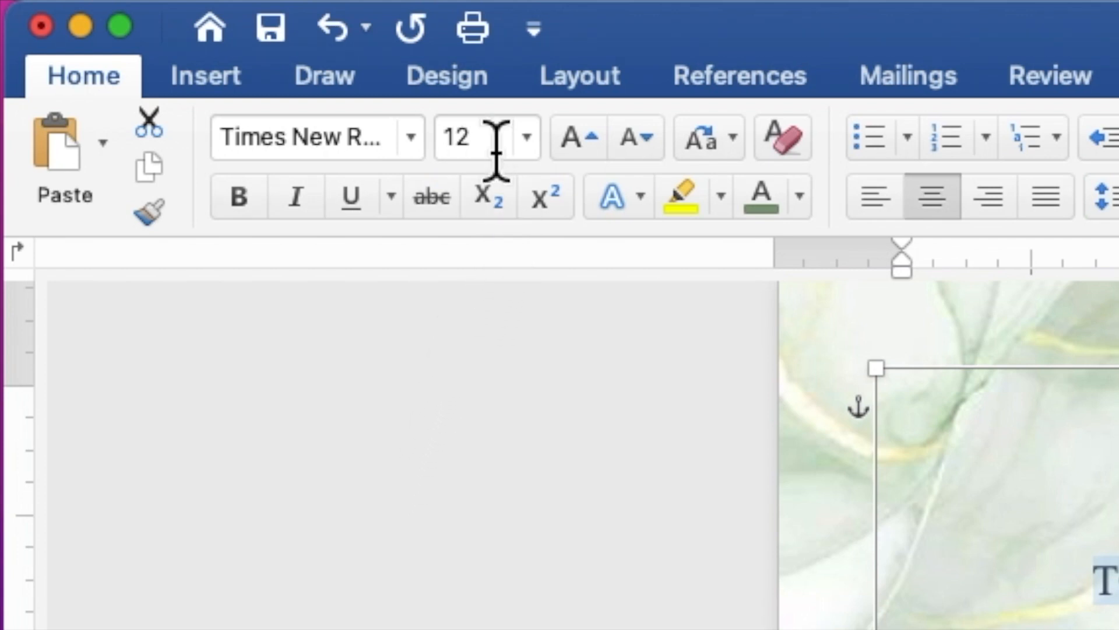
click(467, 137)
drag(466, 137, 440, 132)
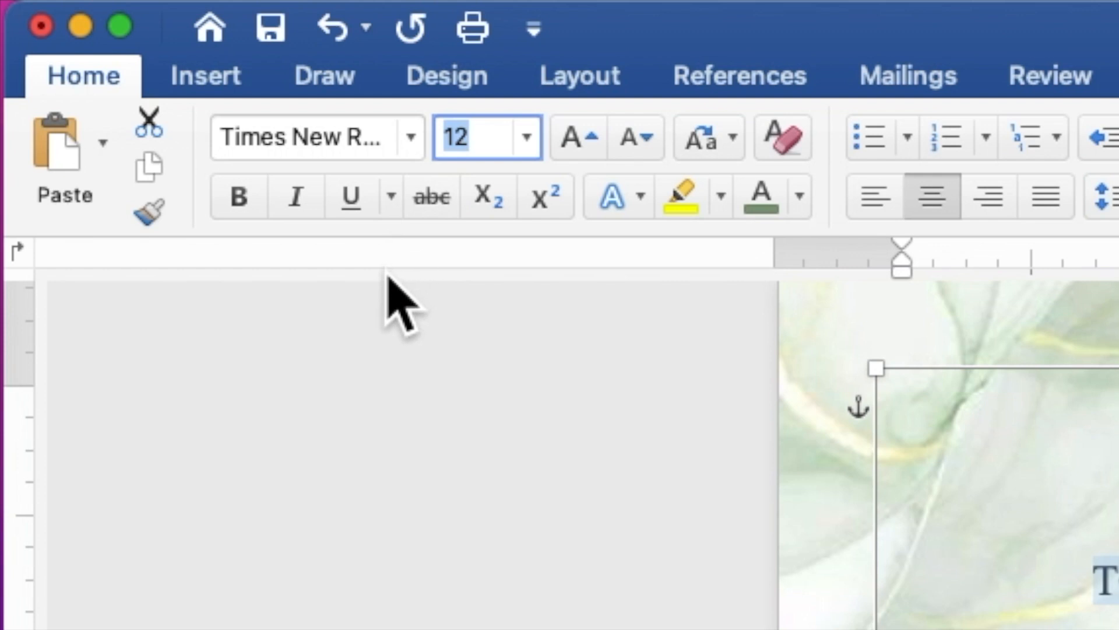
text(1)
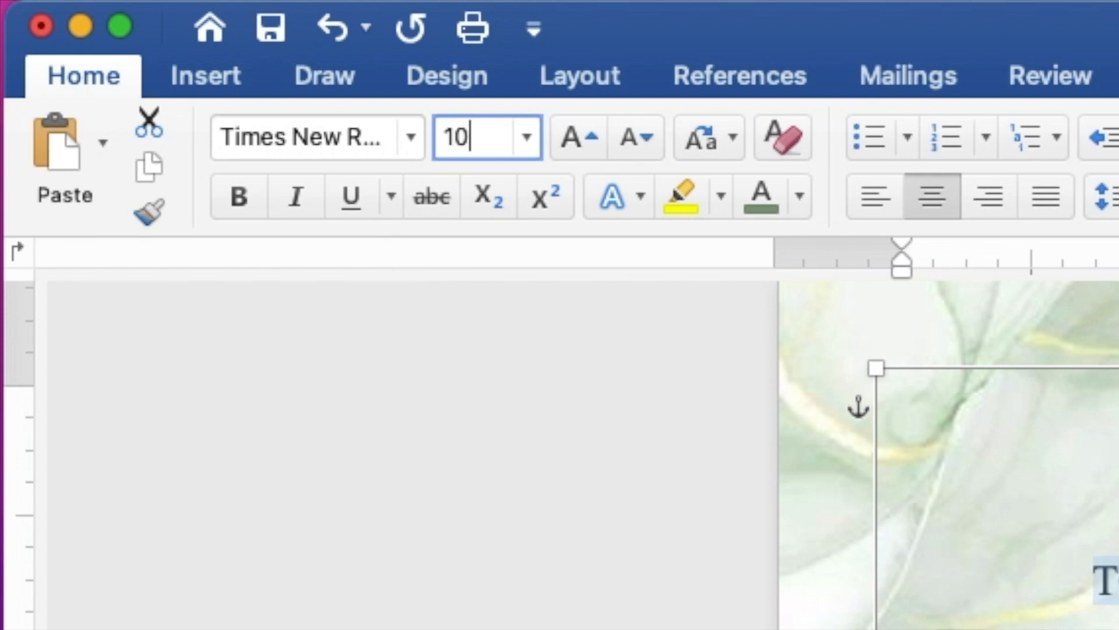
key(Return)
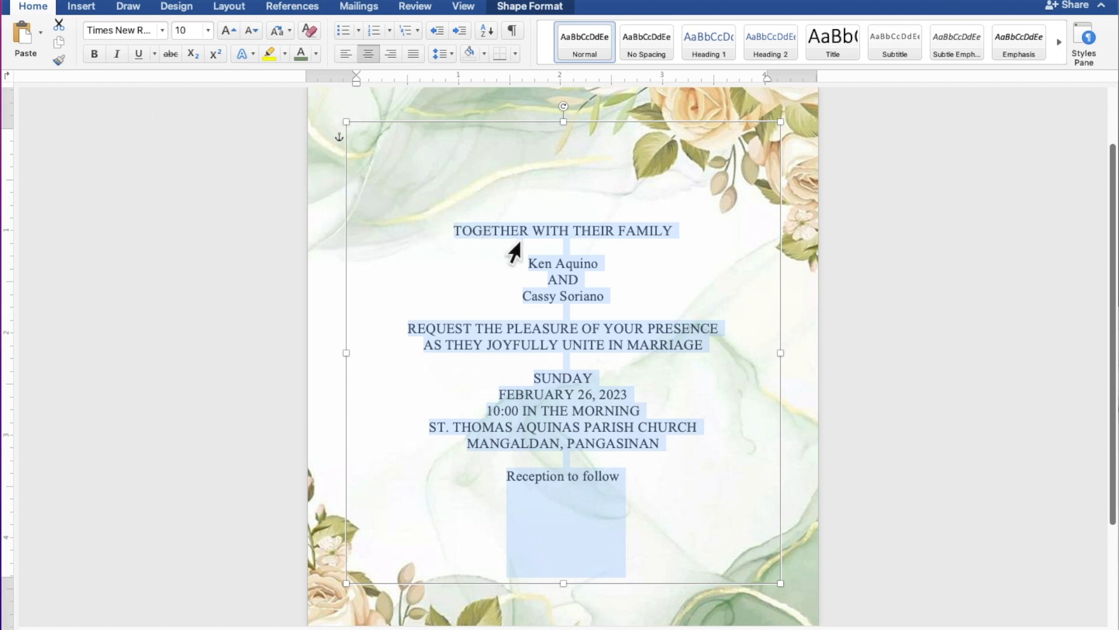
Set both name lines in Secret Winter font at 25 points.
click(591, 262)
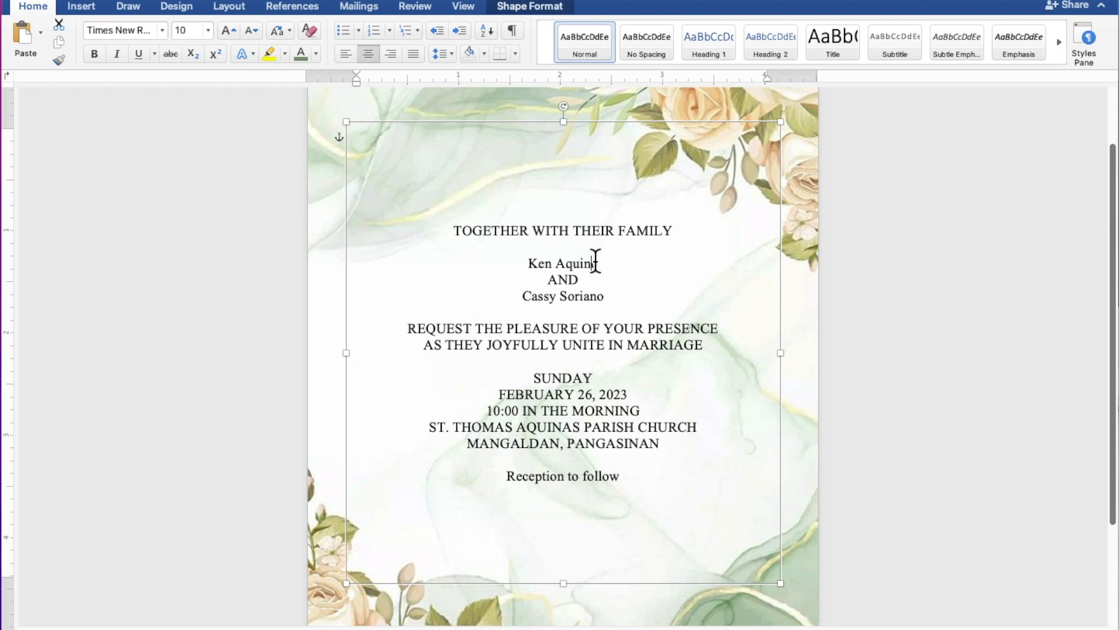
drag(601, 262, 546, 262)
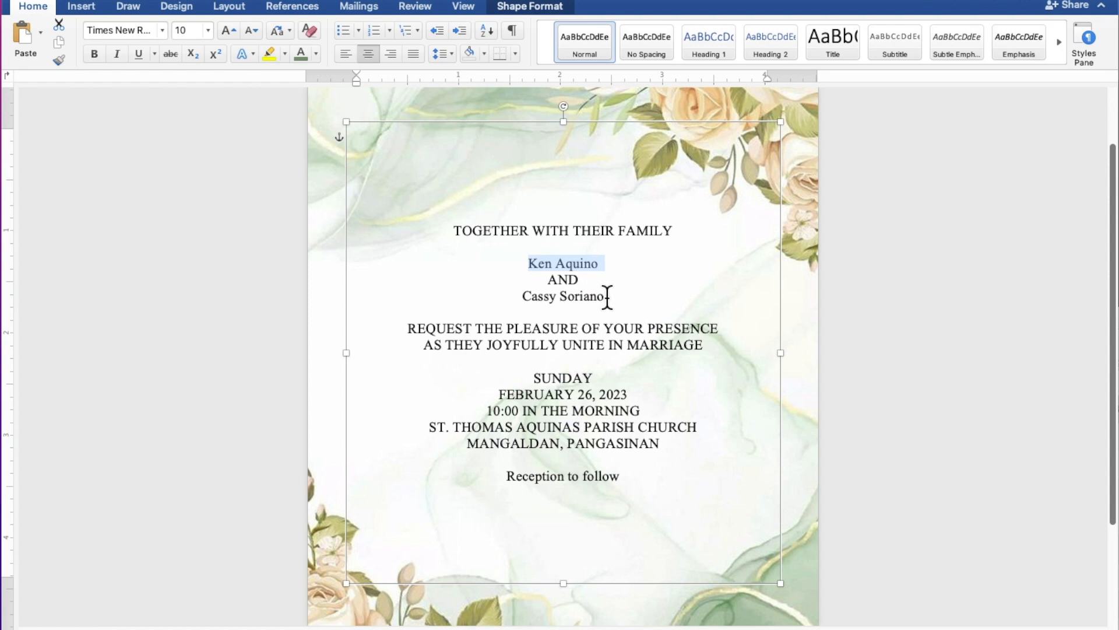
drag(598, 298, 545, 298)
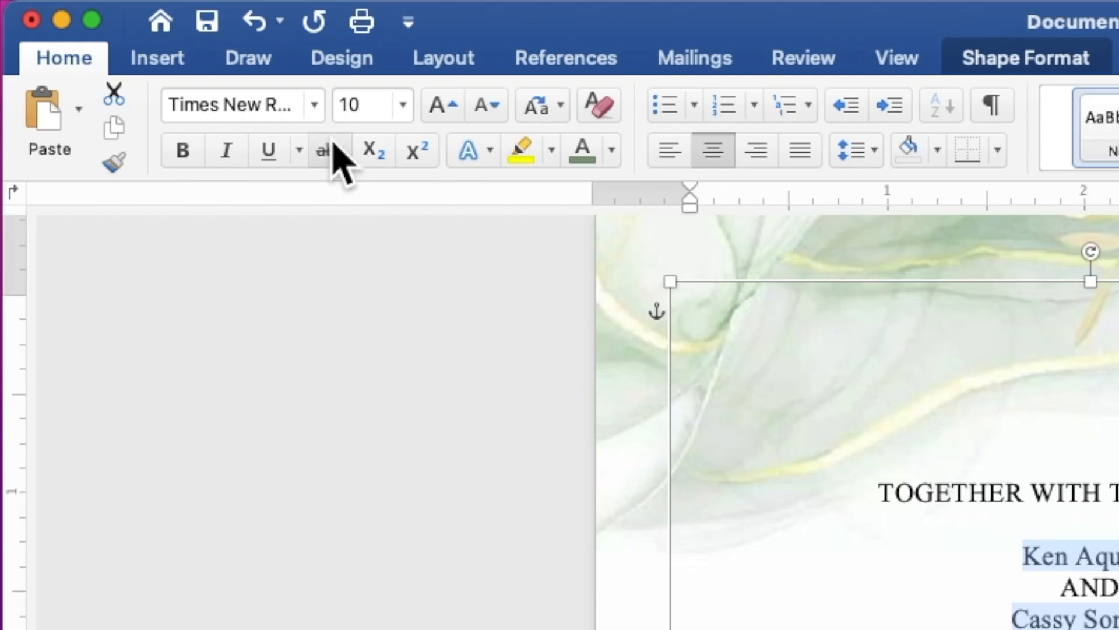
click(315, 106)
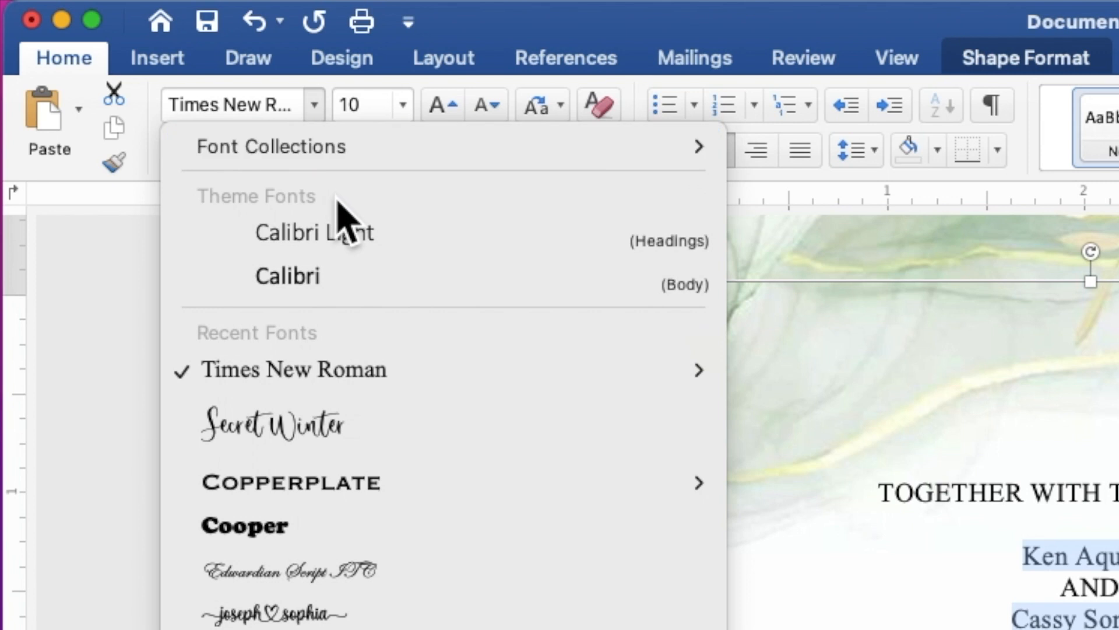
click(361, 419)
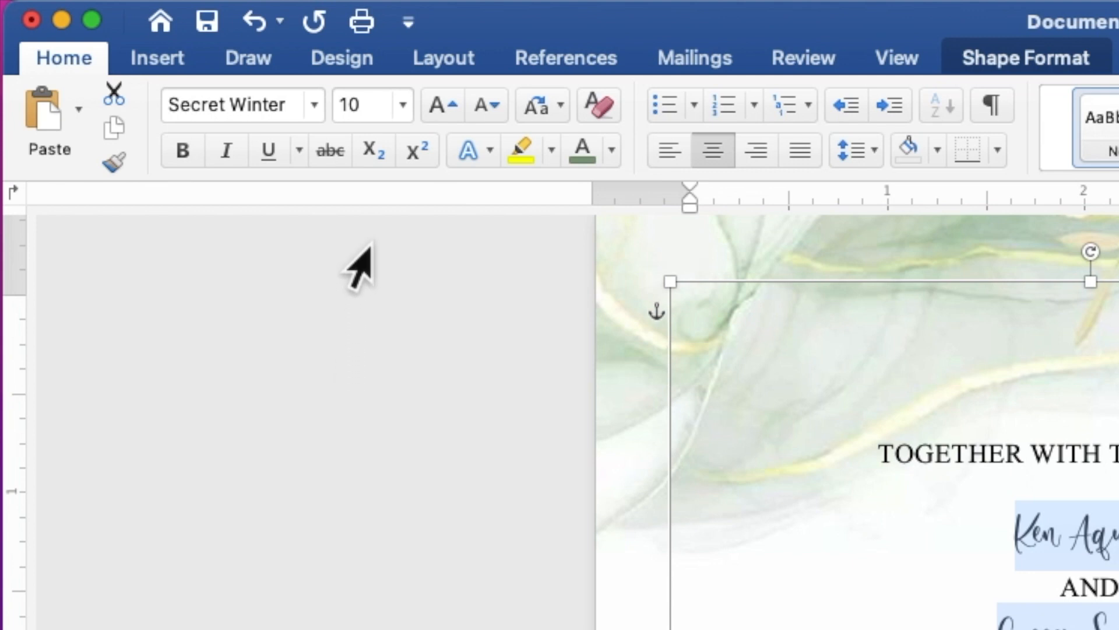
click(367, 104)
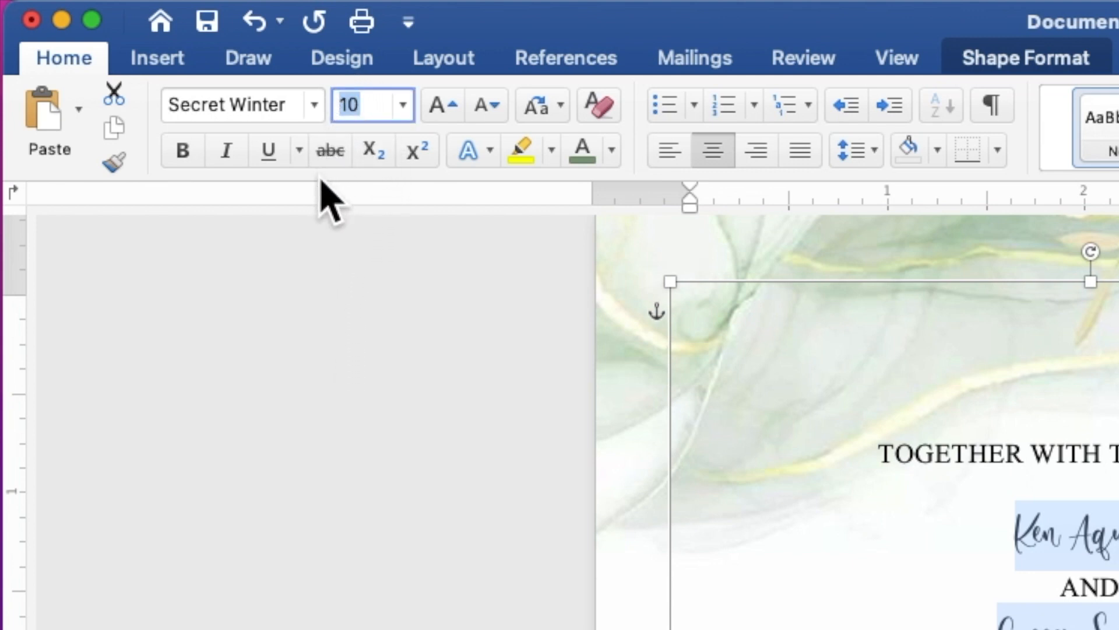
text(25)
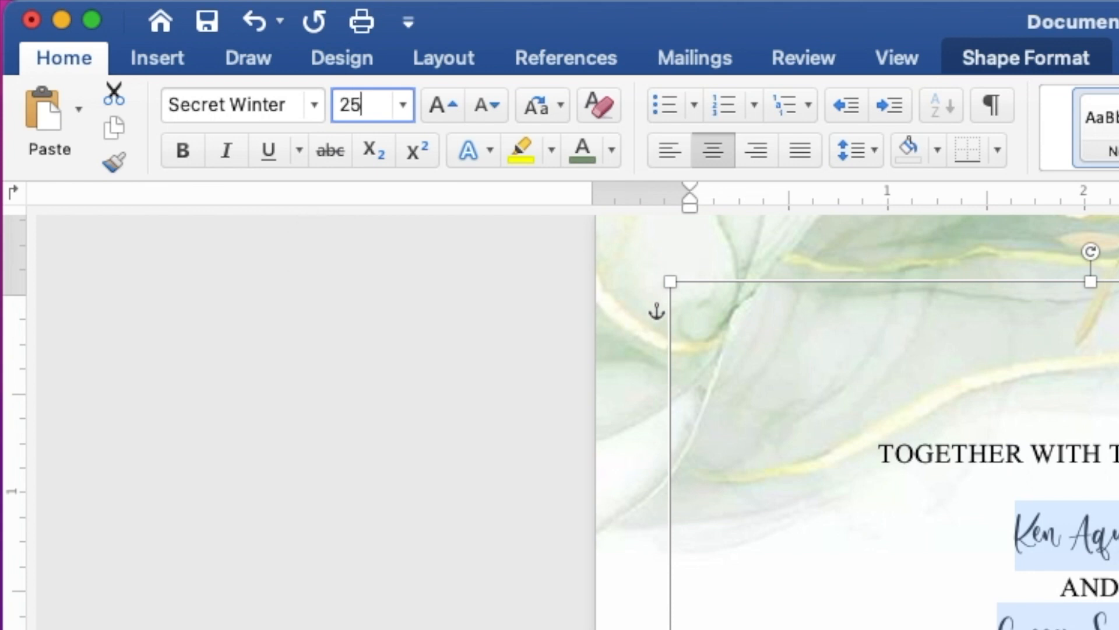
key(Return)
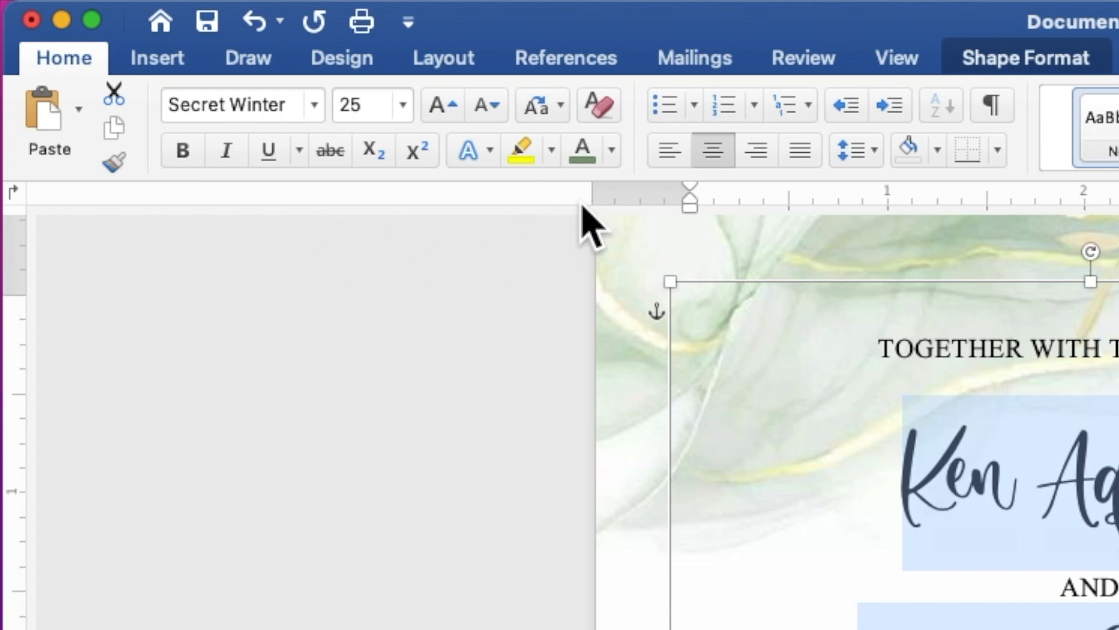
Colour the two names the recently used green and deselect them.
click(613, 151)
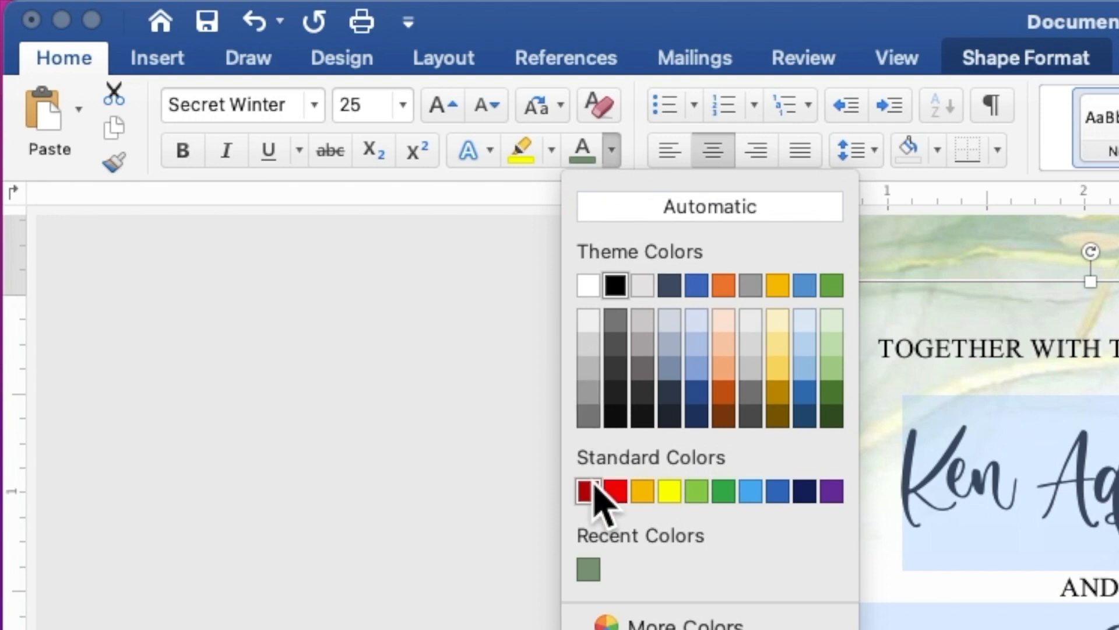
click(589, 569)
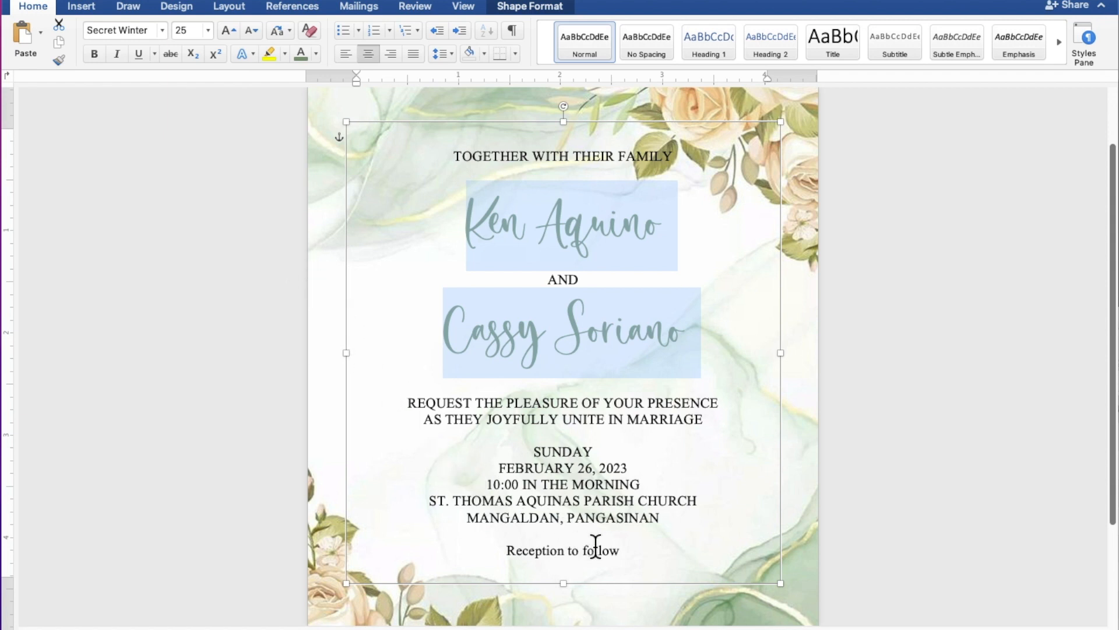
click(621, 551)
Format 'Reception to follow' as 12-point Secret Winter in the same green as the names.
drag(621, 550, 546, 550)
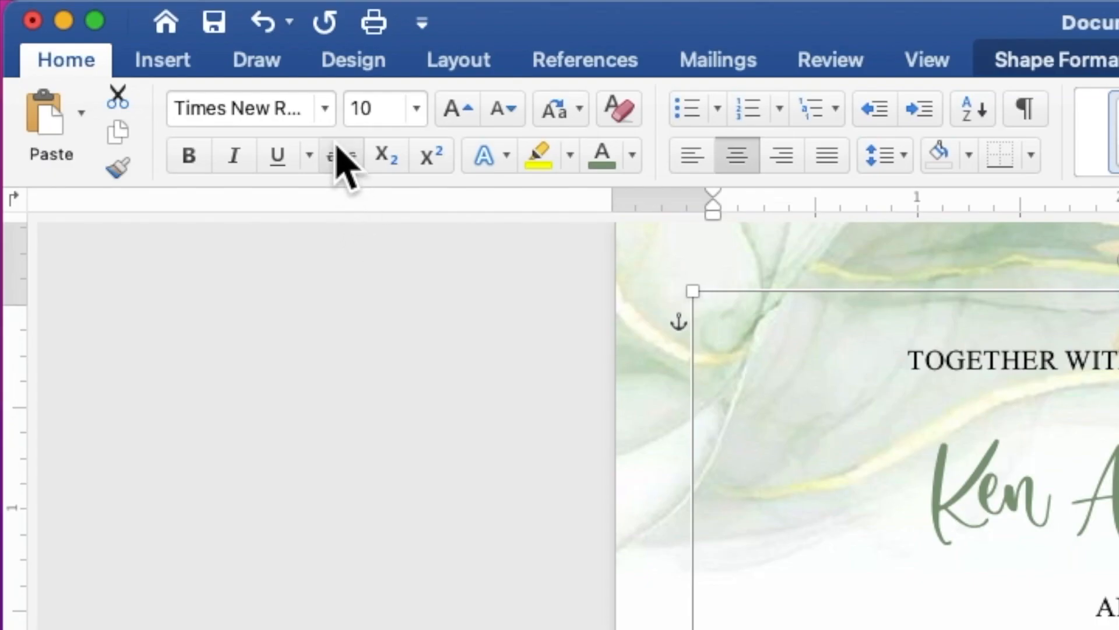
click(328, 112)
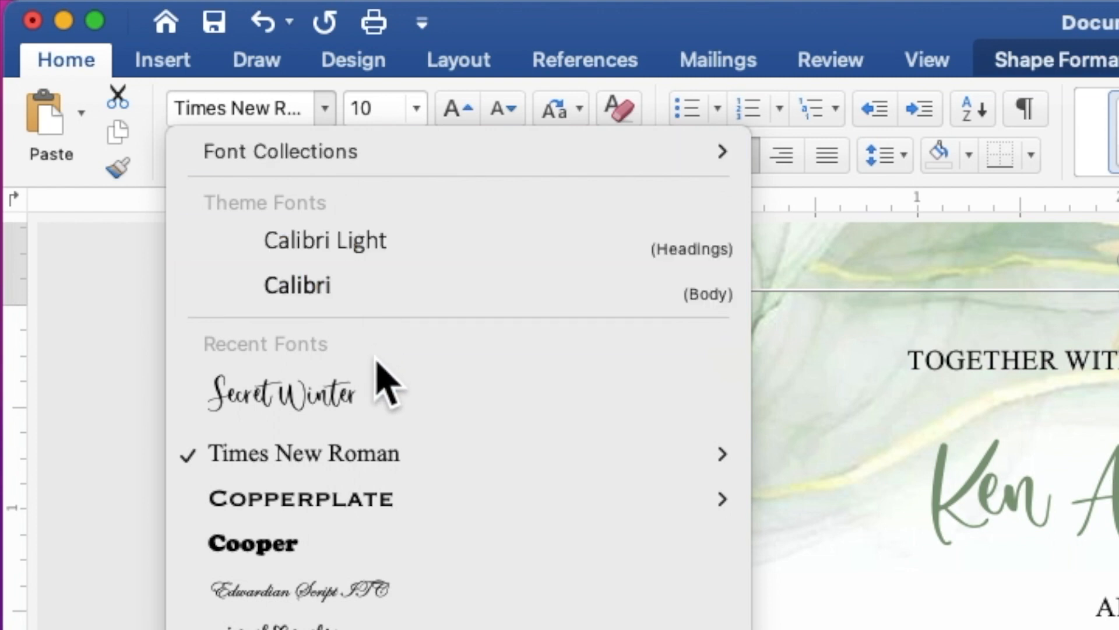
click(380, 388)
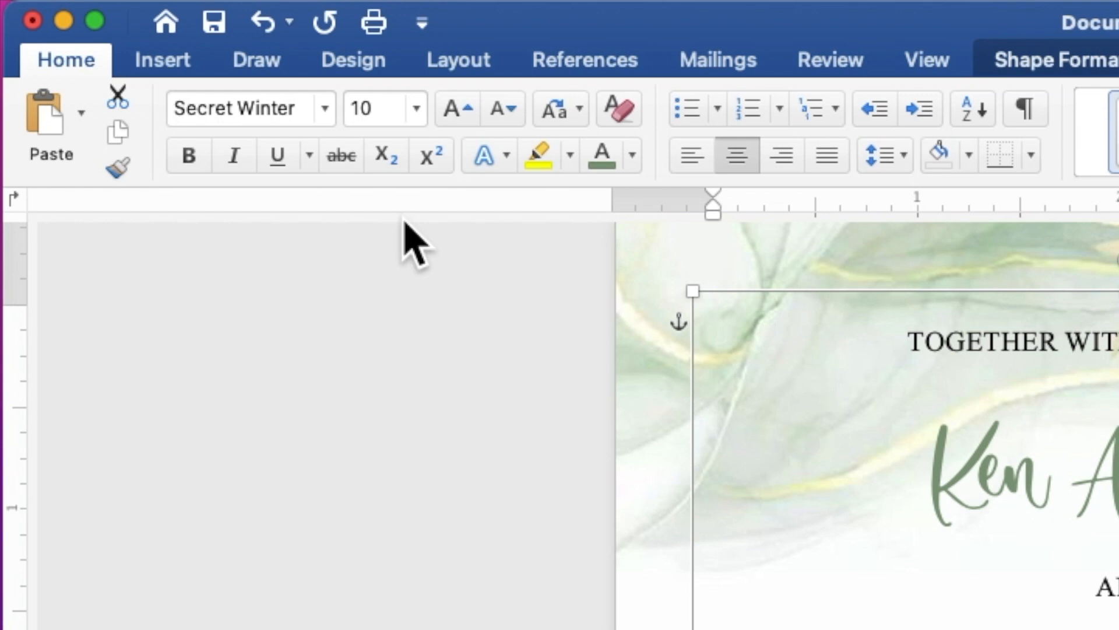
click(373, 108)
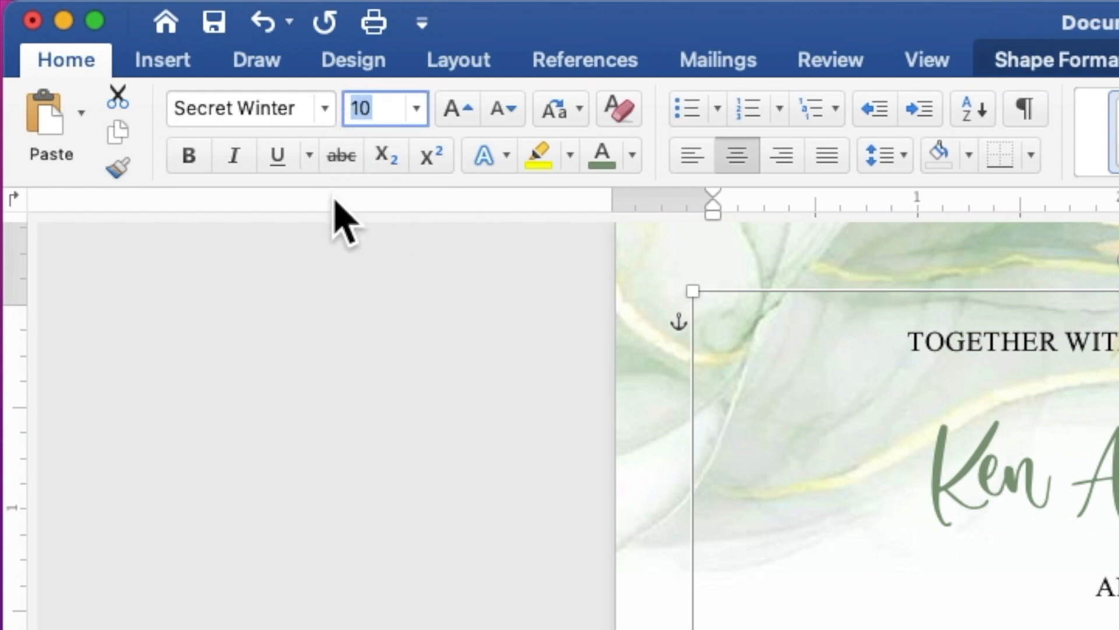
text(1)
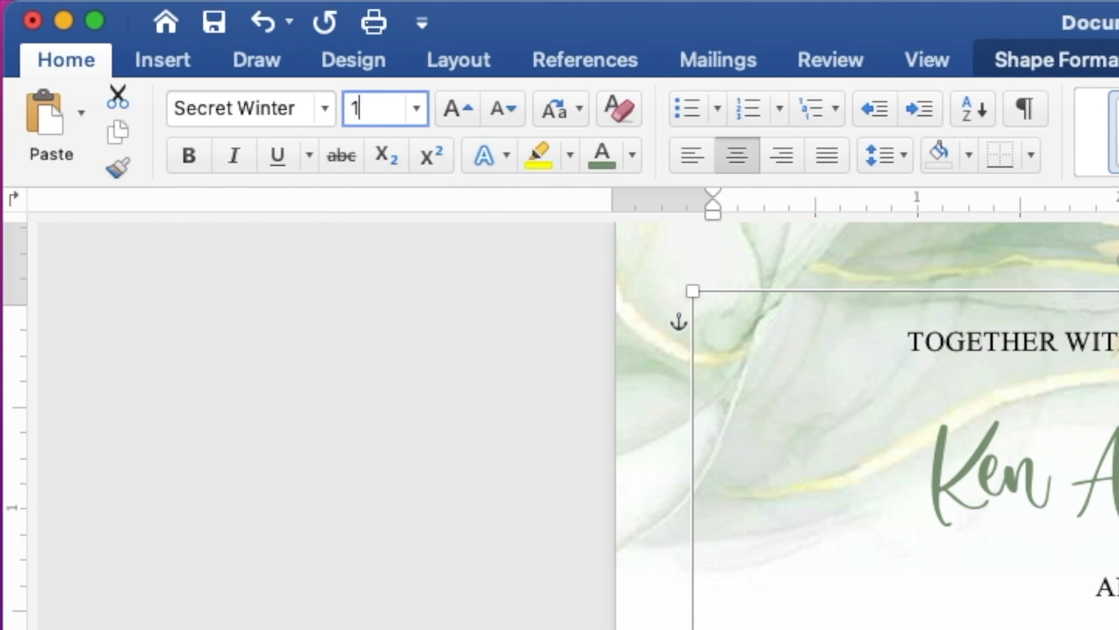
key(Return)
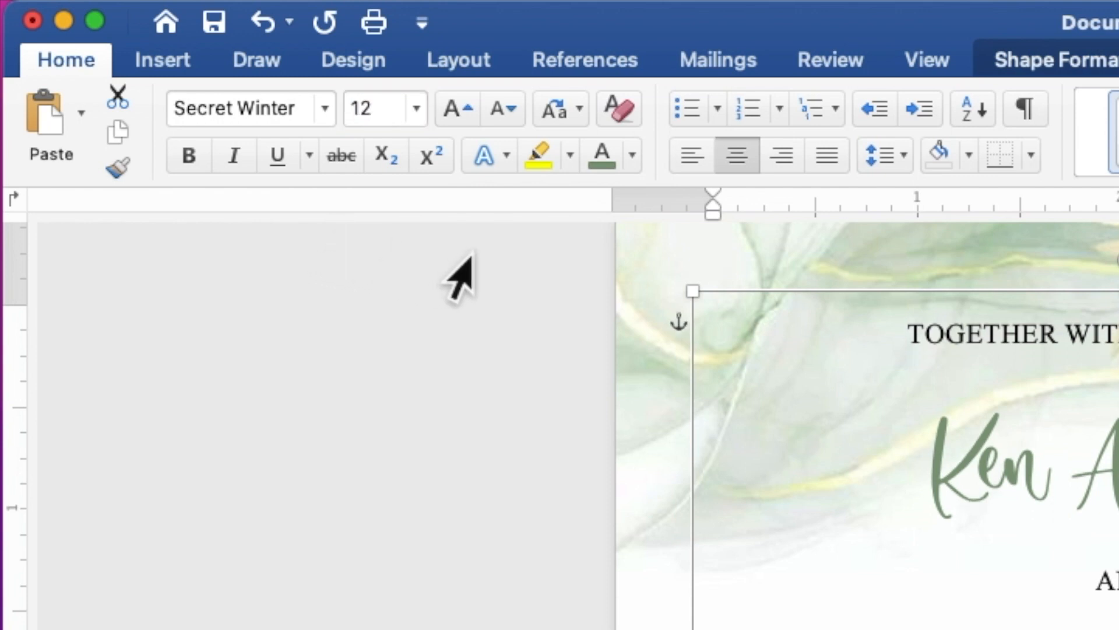
click(636, 158)
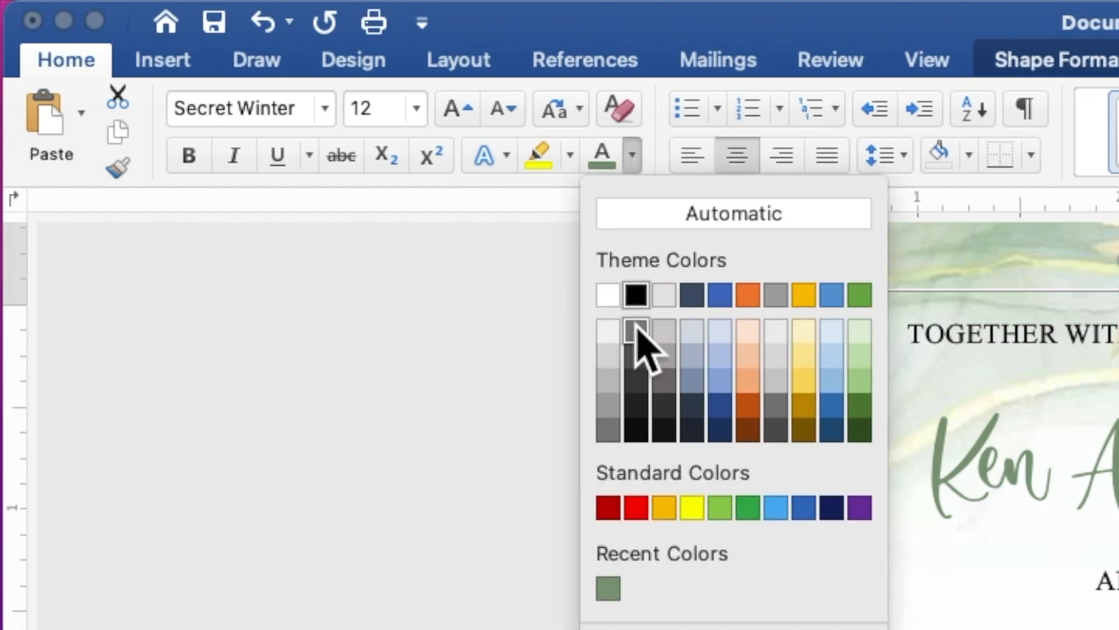
click(609, 588)
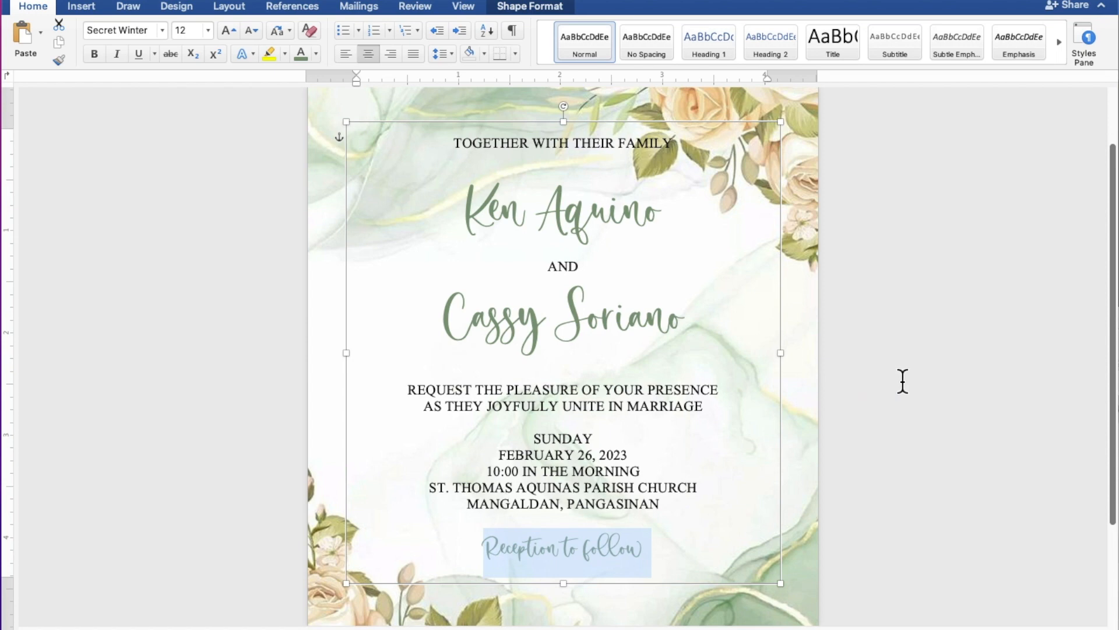
Zoom out, drag the invitation text box slightly lower, and deselect it.
scroll(903, 381, down, 5)
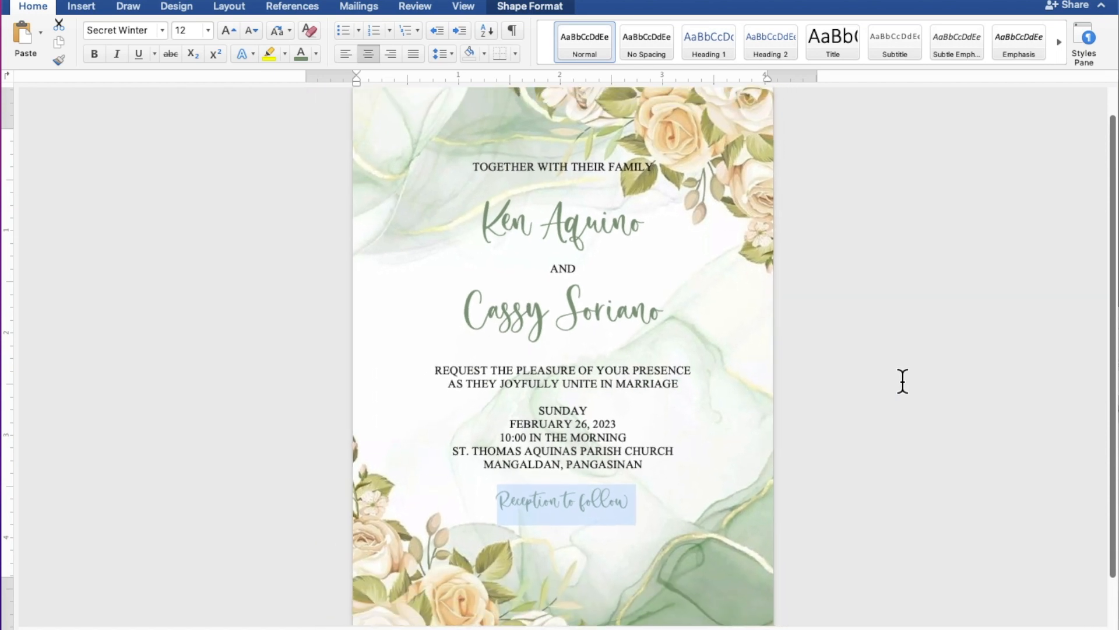
scroll(903, 382, down, 1)
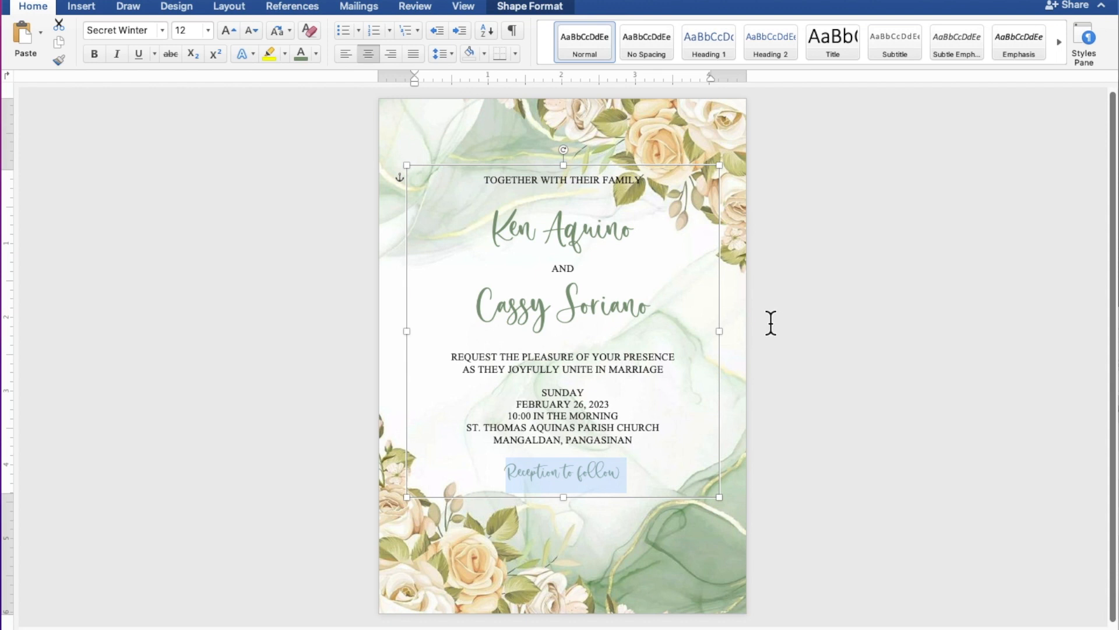
click(624, 166)
drag(624, 166, 628, 194)
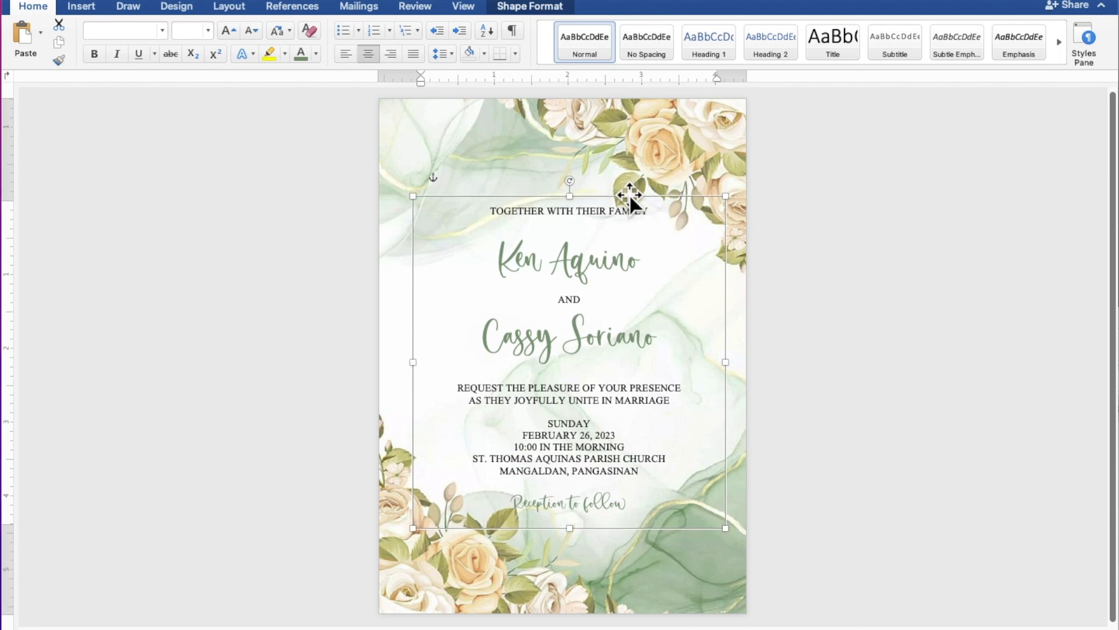
click(926, 269)
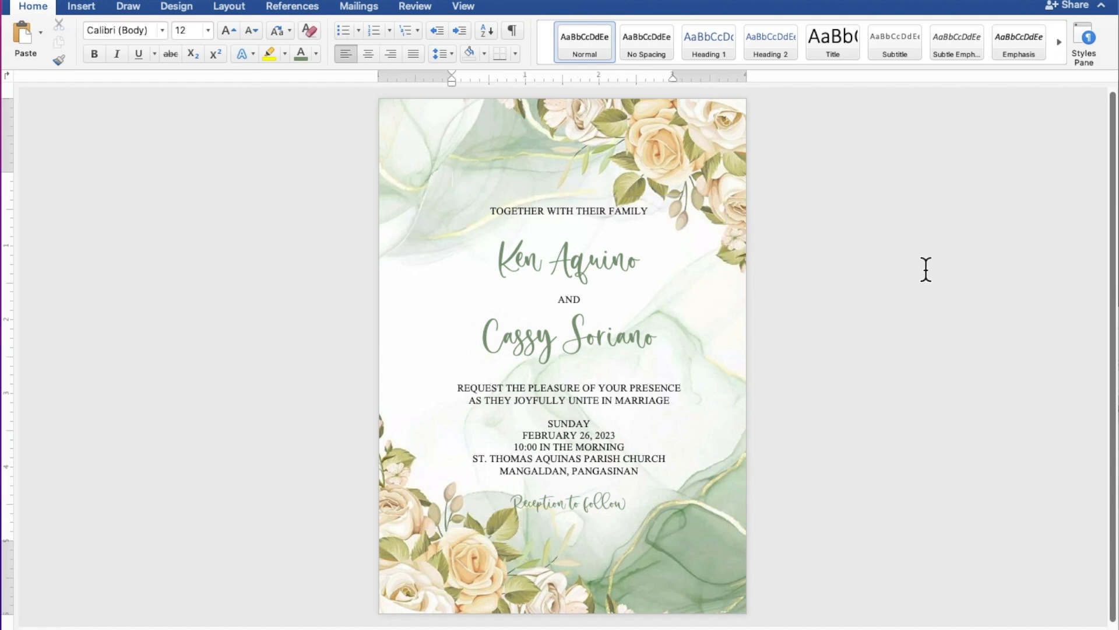